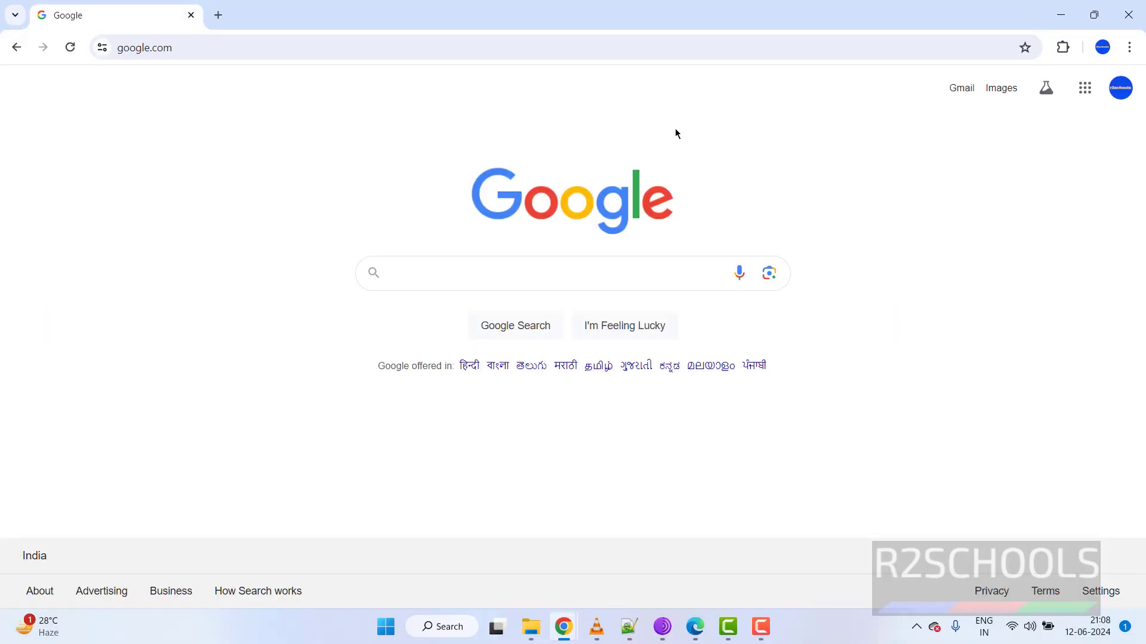
# Go from debian.org through Other downloads to the Download mirrors page's official CD/DVD images.
pyautogui.click(648, 48)
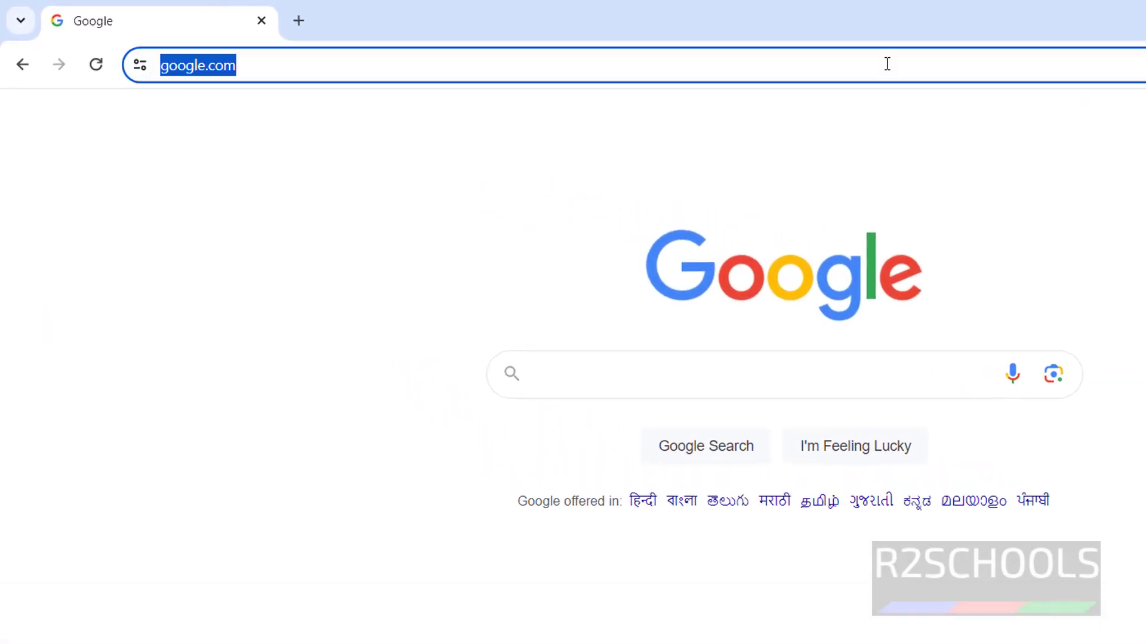
pyautogui.write('d')
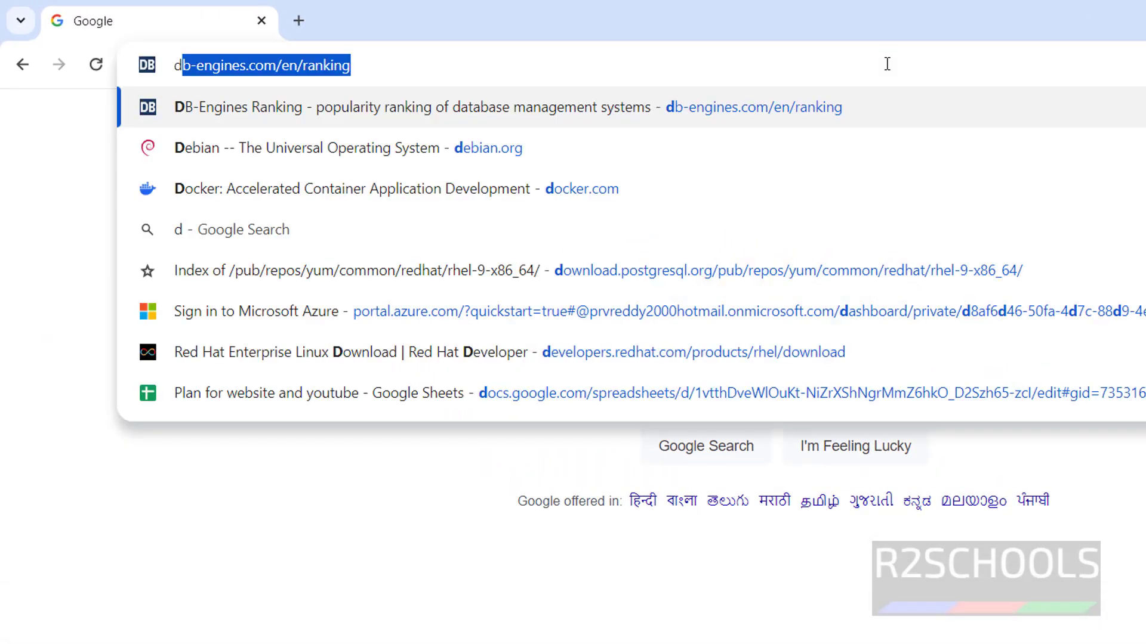
pyautogui.write('ebian.or')
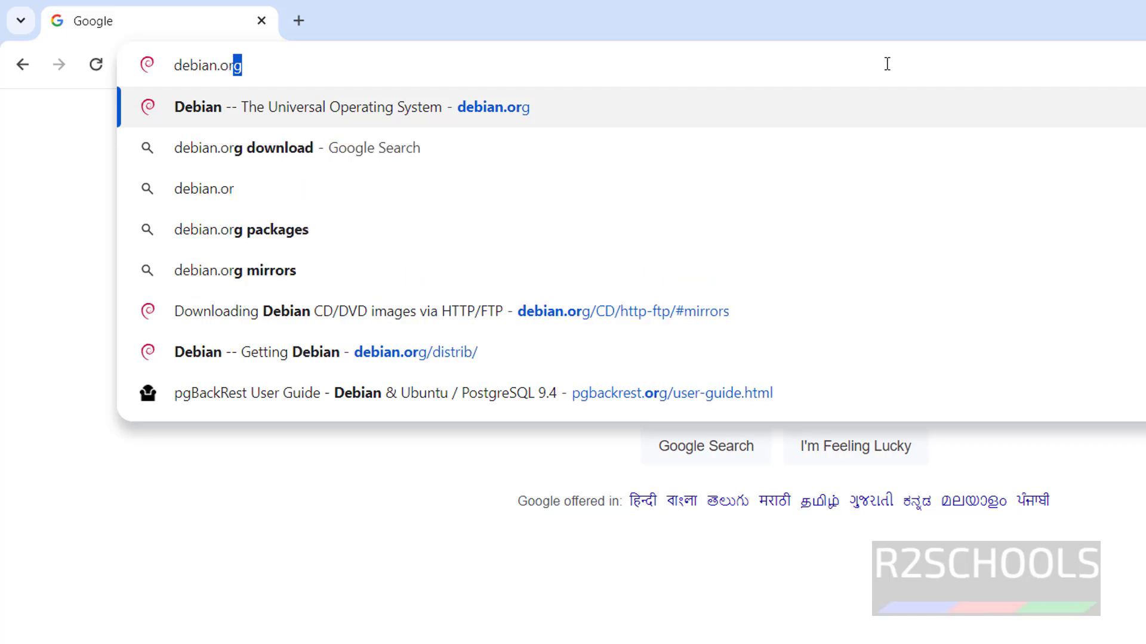
pyautogui.write('g')
pyautogui.press('Return')
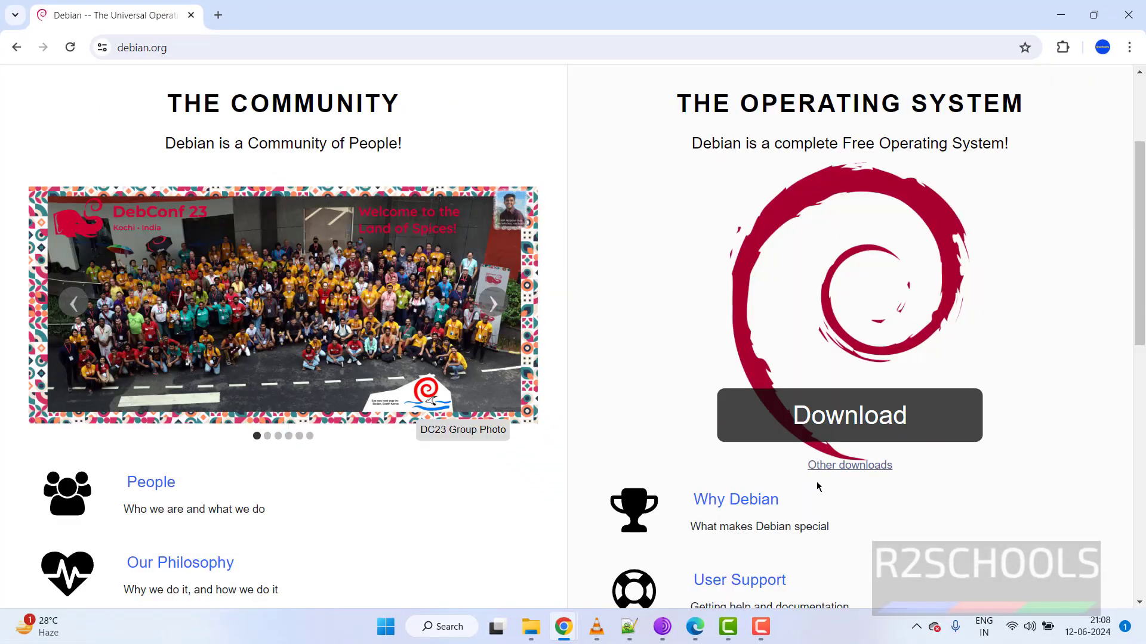
pyautogui.click(825, 471)
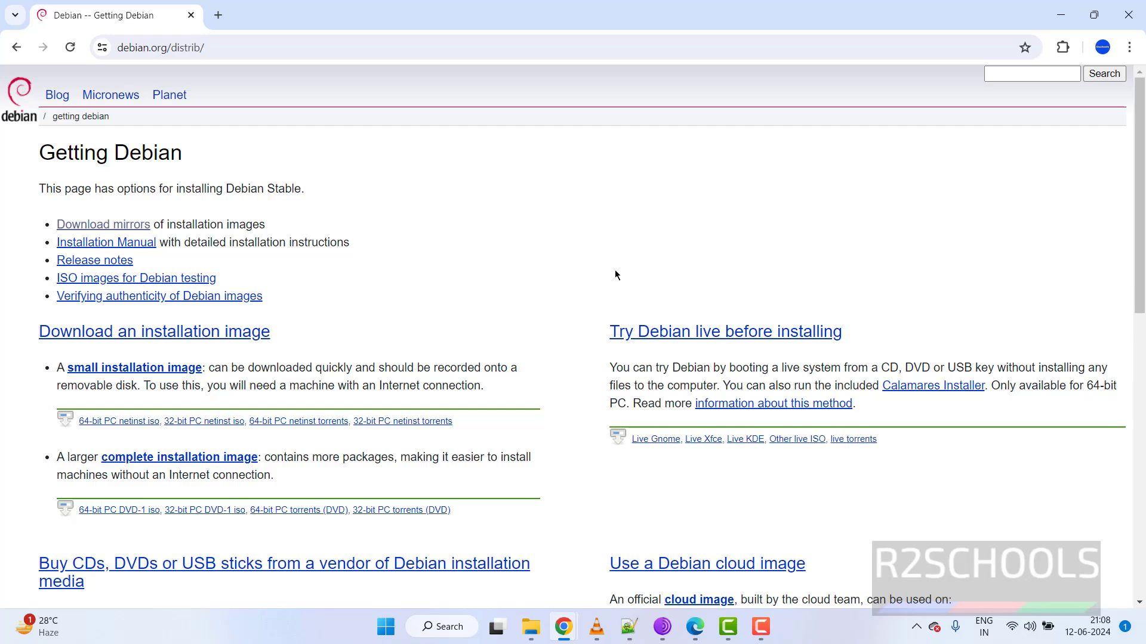
pyautogui.click(92, 226)
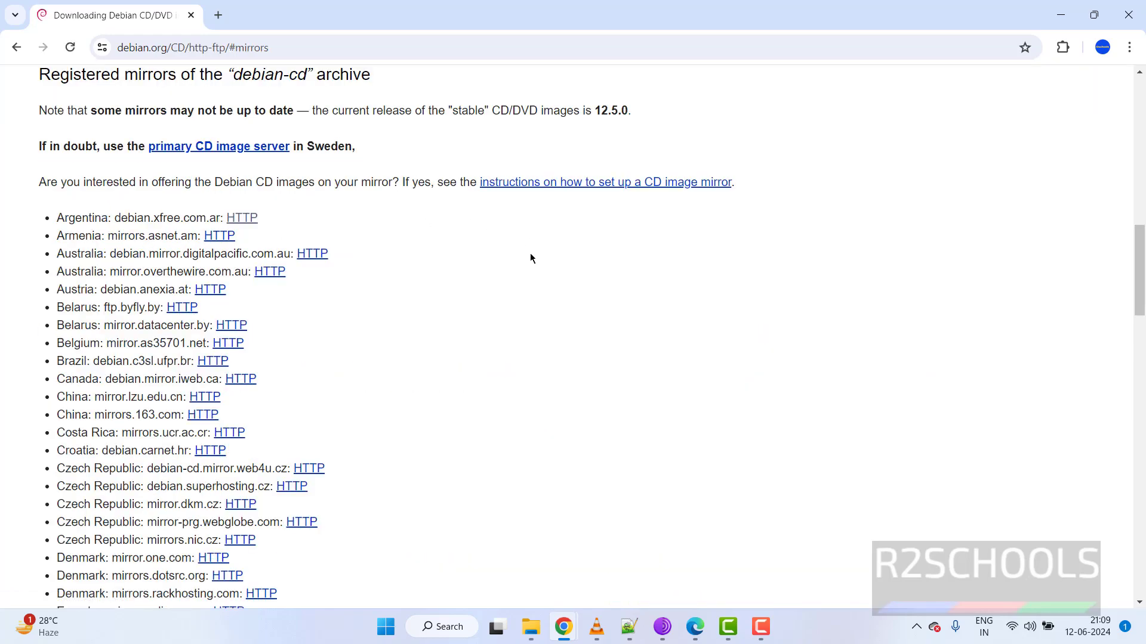
pyautogui.scroll(7, 530, 254)
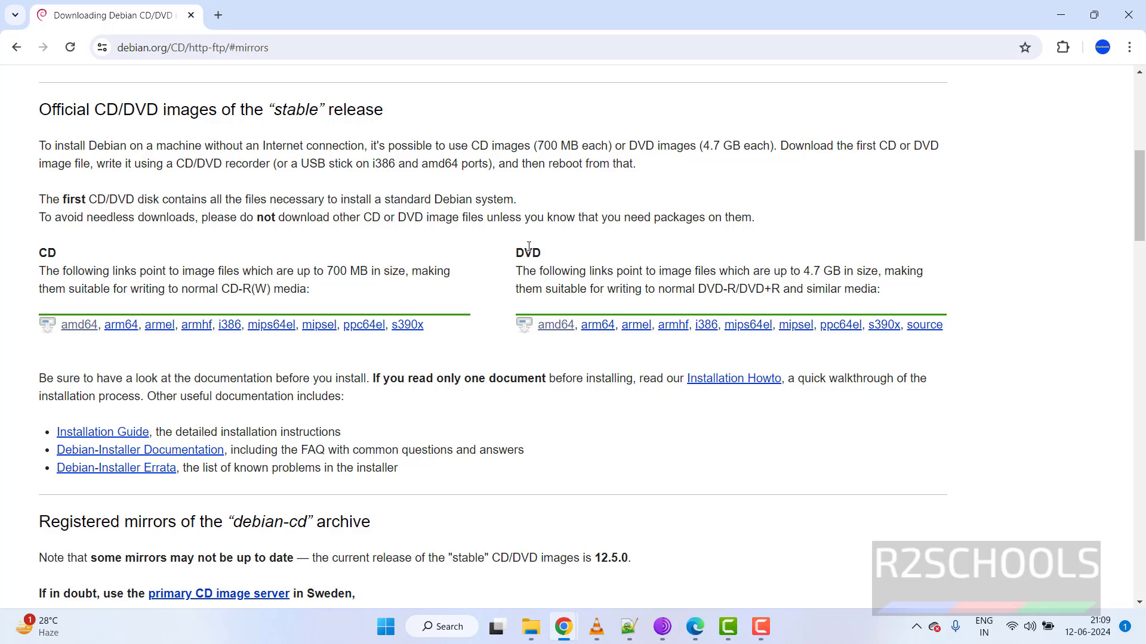
# Start downloading debian-12.5.0-amd64-DVD-1.iso from the amd64 DVD image listing.
pyautogui.click(555, 332)
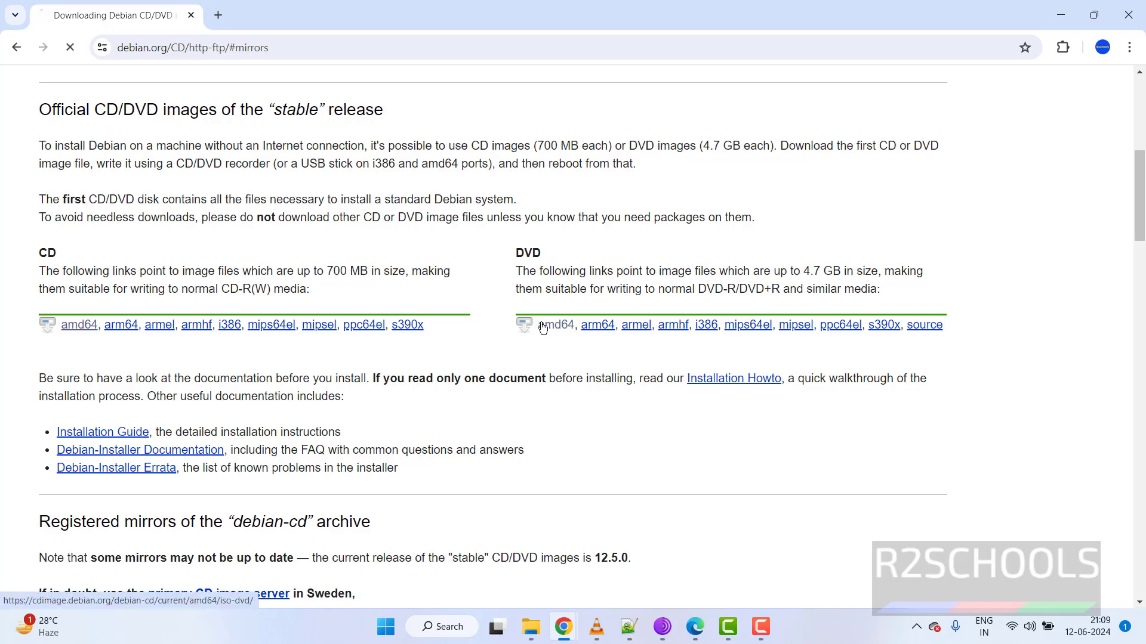
pyautogui.scroll(-5, 464, 245)
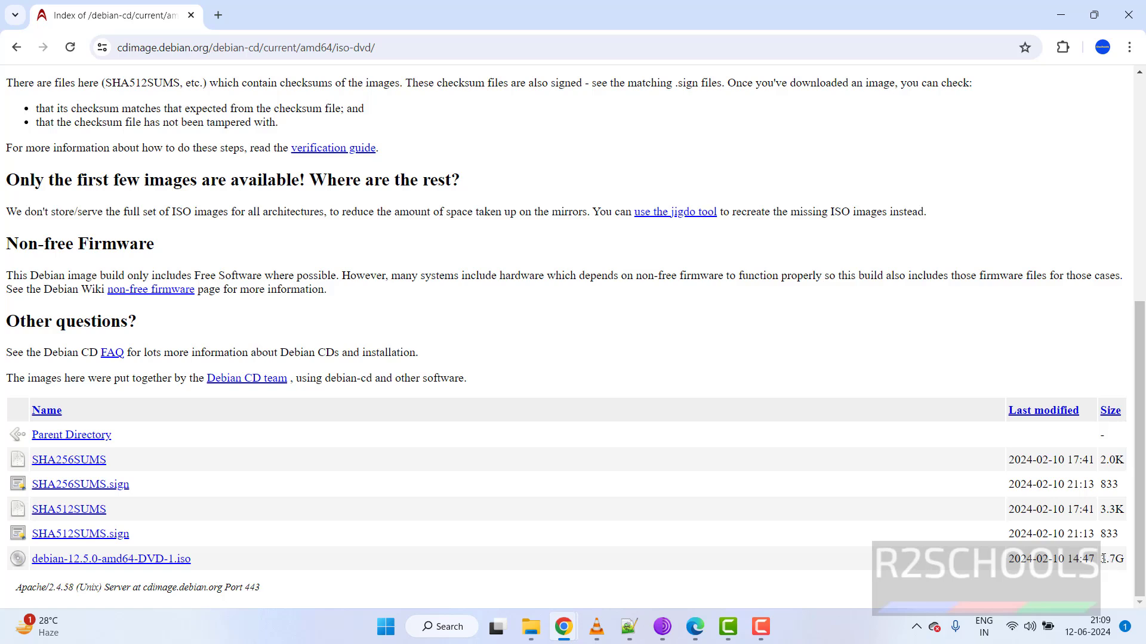
pyautogui.click(163, 560)
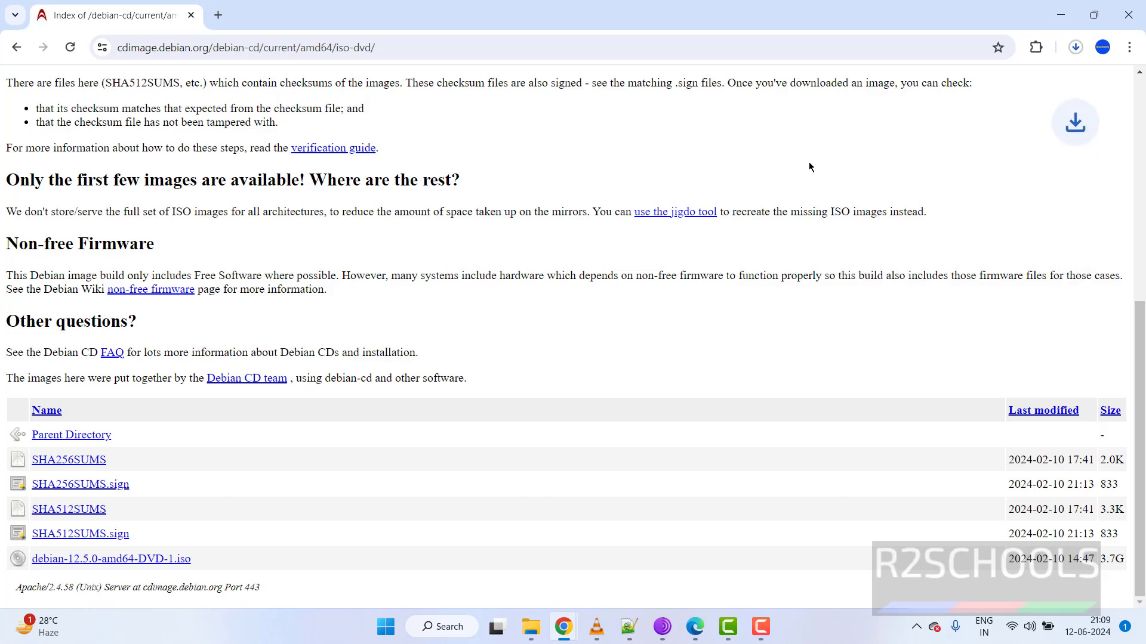
# Check the download's progress in the full download history, then return to the image index tab.
pyautogui.click(1074, 47)
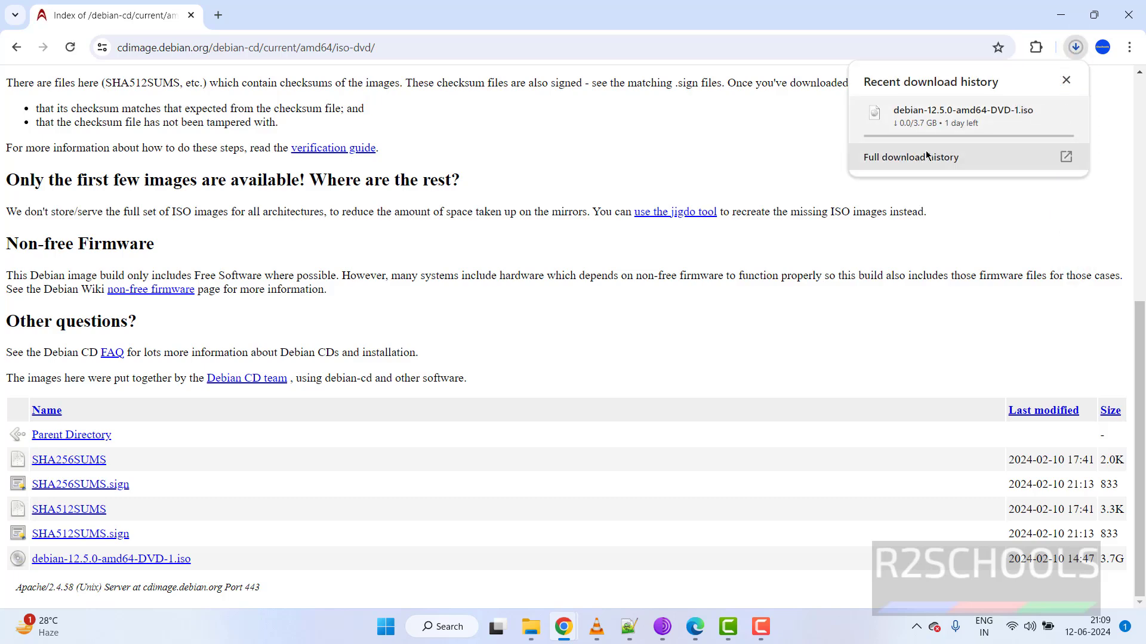
pyautogui.click(1014, 158)
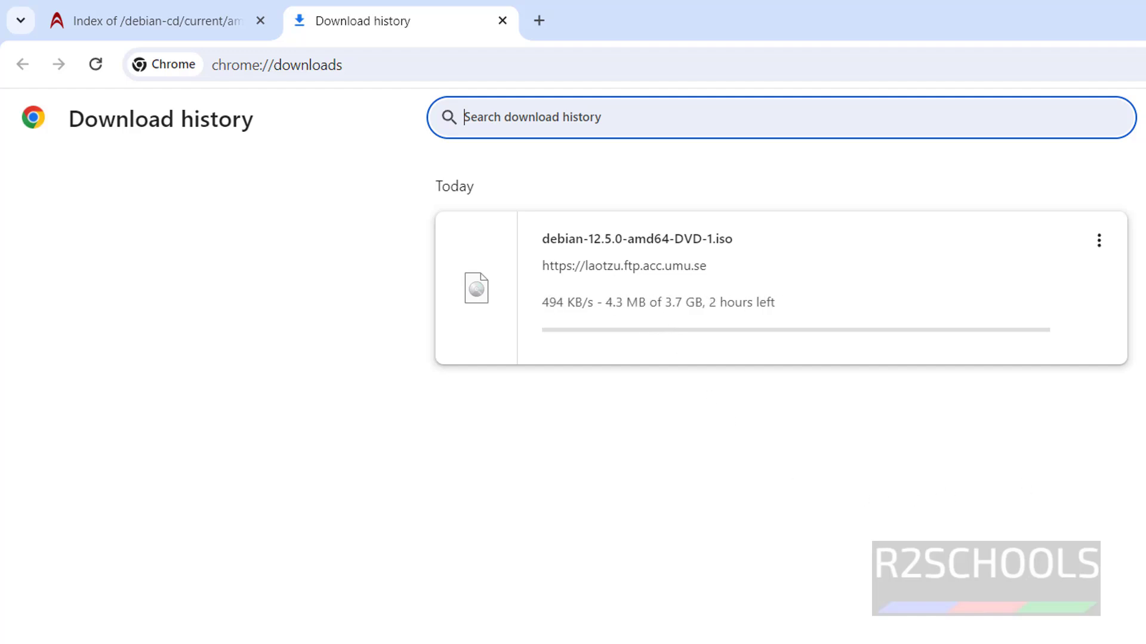
pyautogui.click(214, 38)
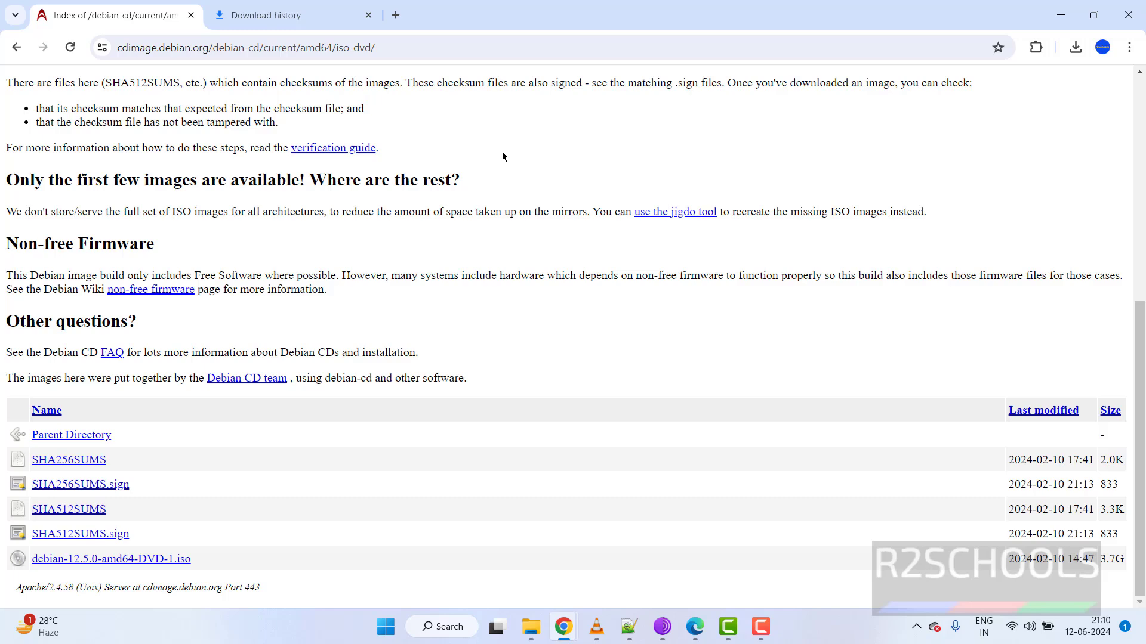
# Launch Oracle VM VirtualBox from Windows search with 'vm' and open its Machine menu.
pyautogui.press('super')
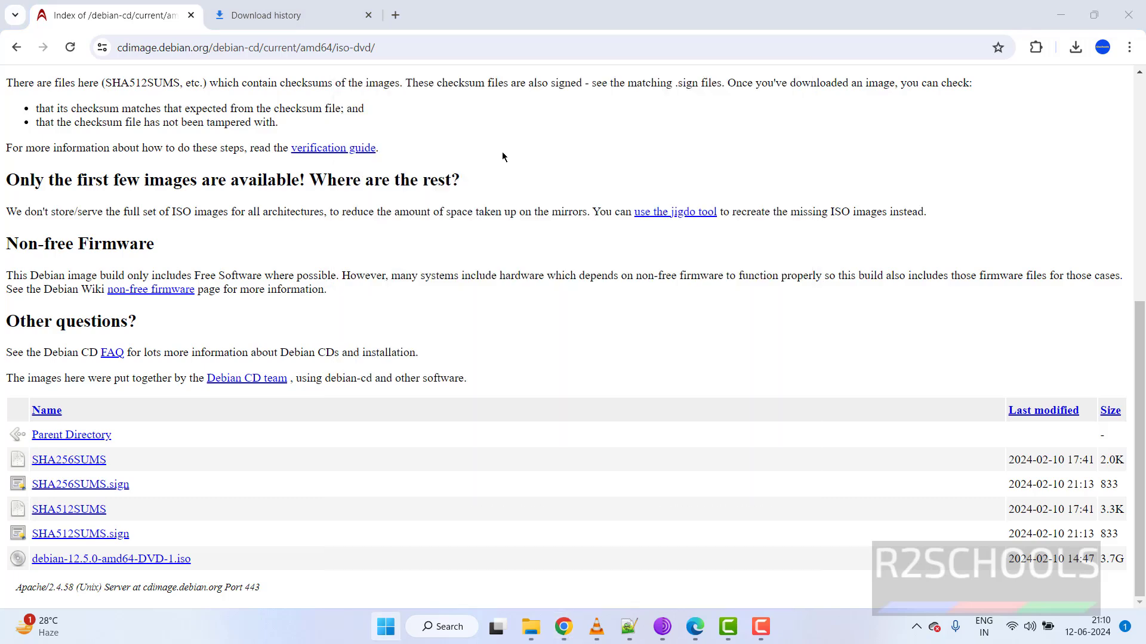
pyautogui.write('vm')
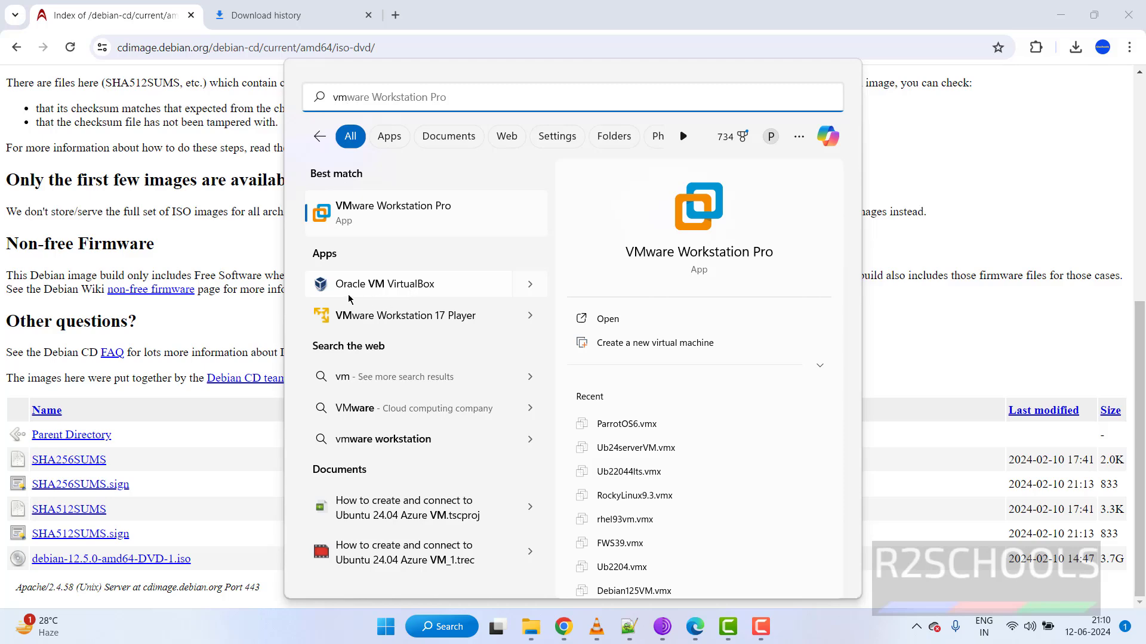
pyautogui.click(389, 286)
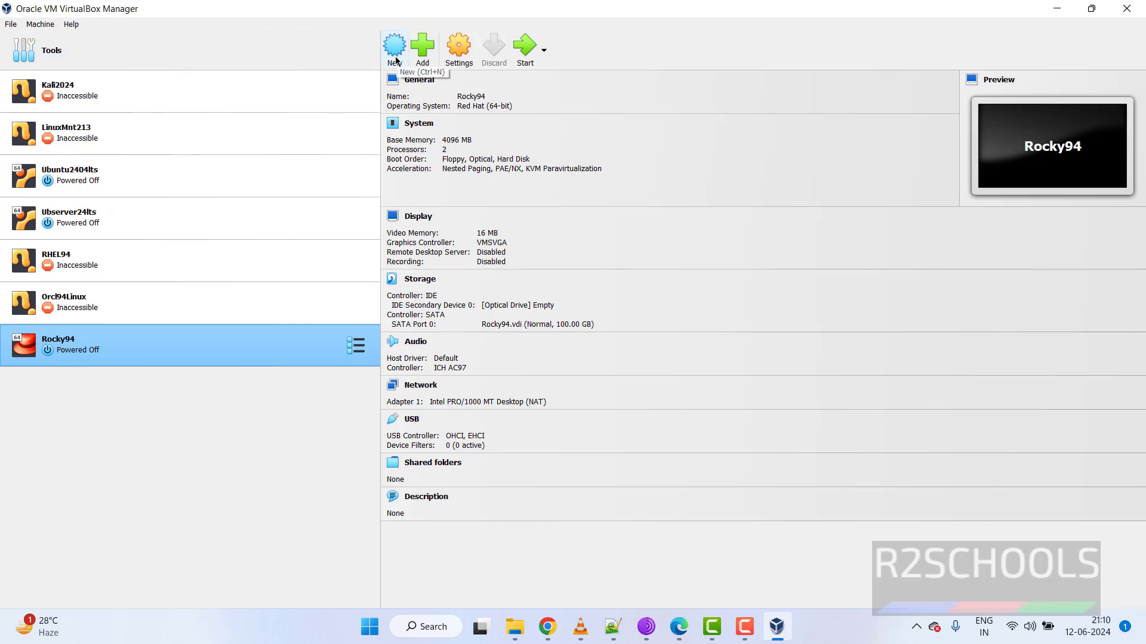
pyautogui.click(47, 25)
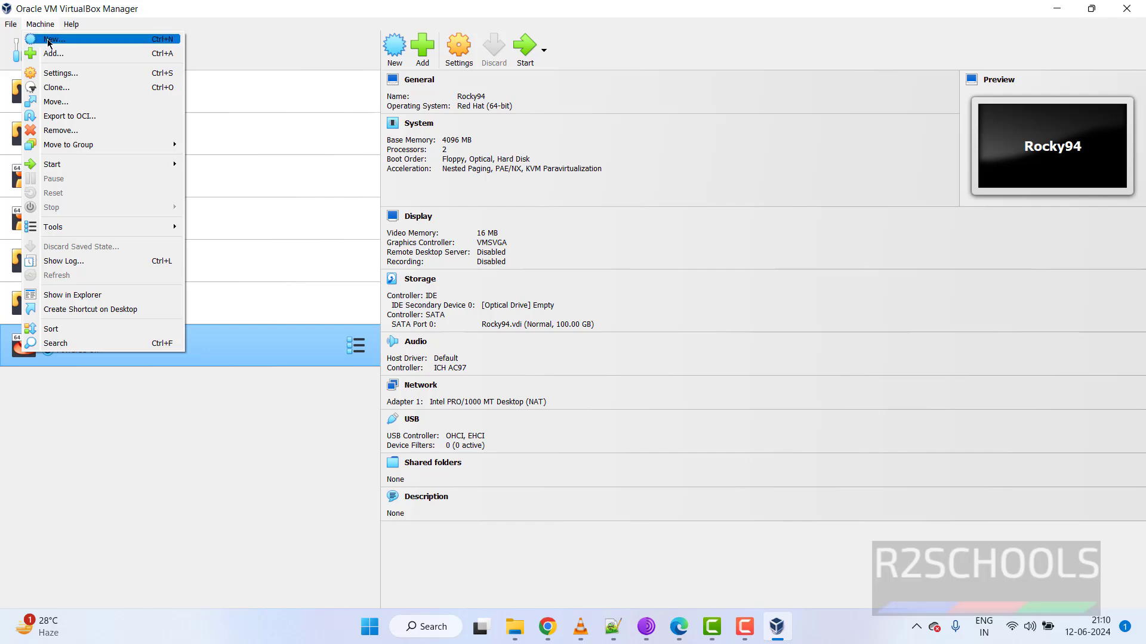
# Start a new virtual machine named debian125 and open the Folder choices.
pyautogui.click(48, 41)
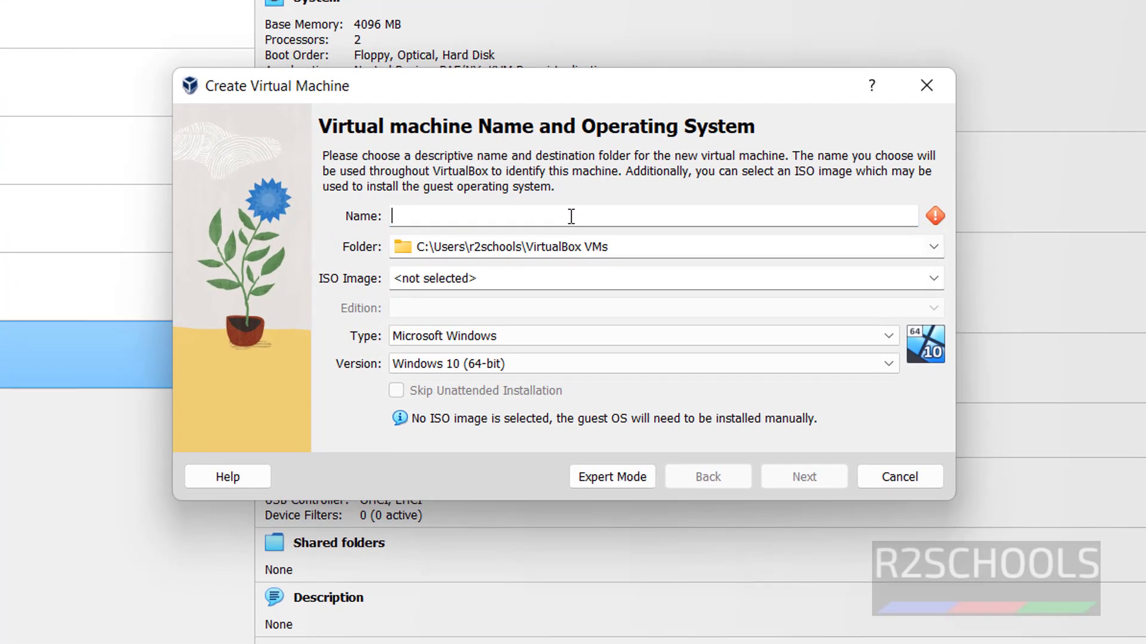
pyautogui.write('debia')
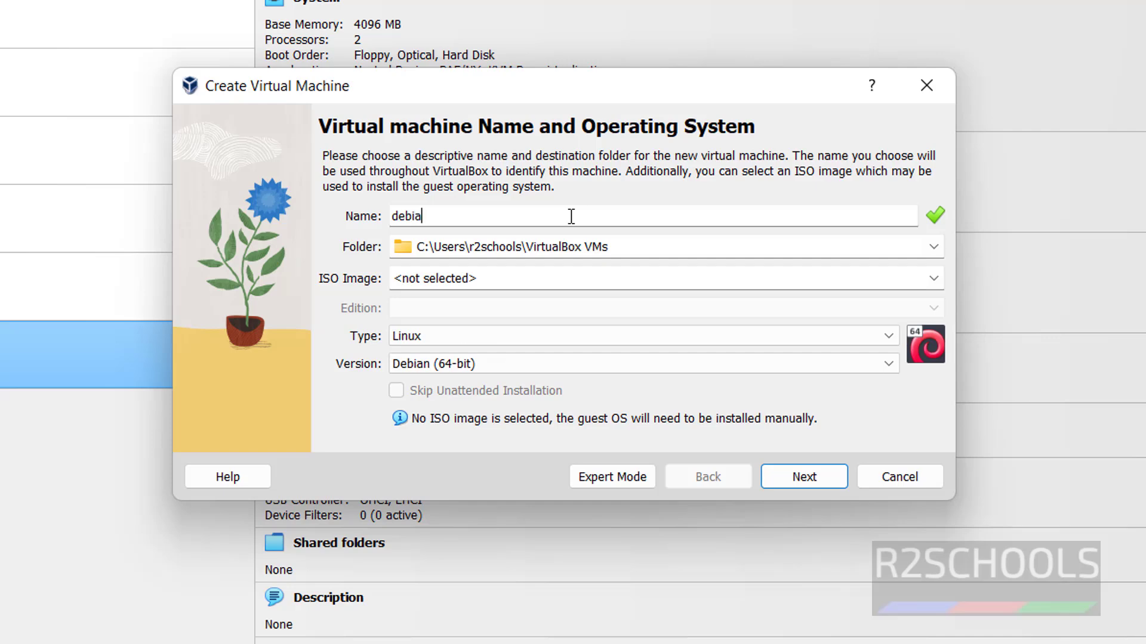
pyautogui.write('n125')
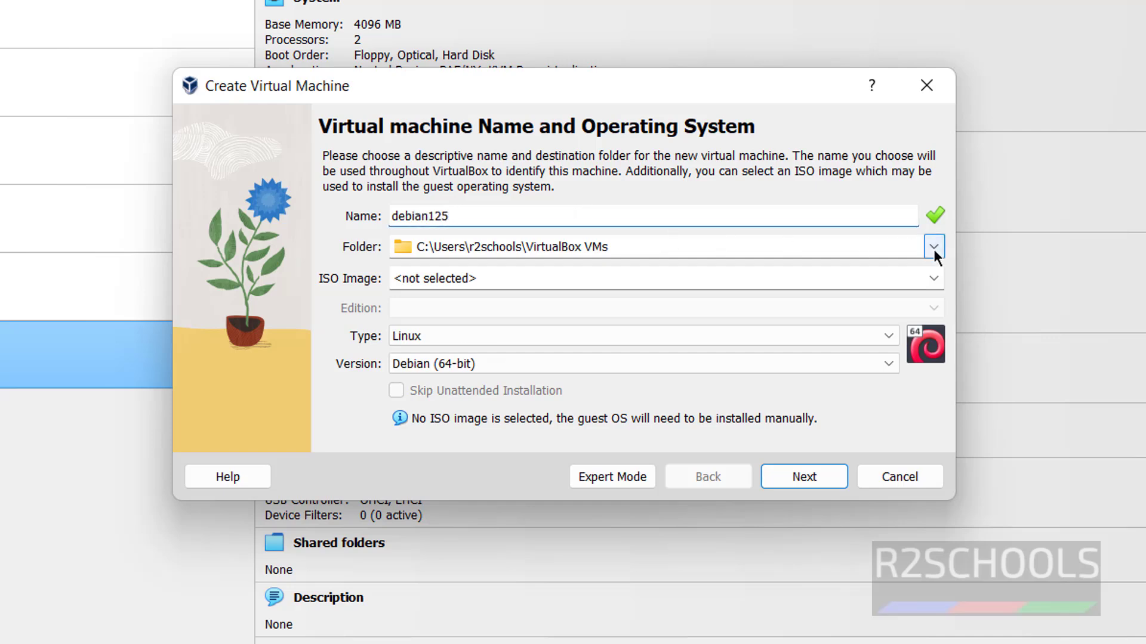
pyautogui.click(934, 251)
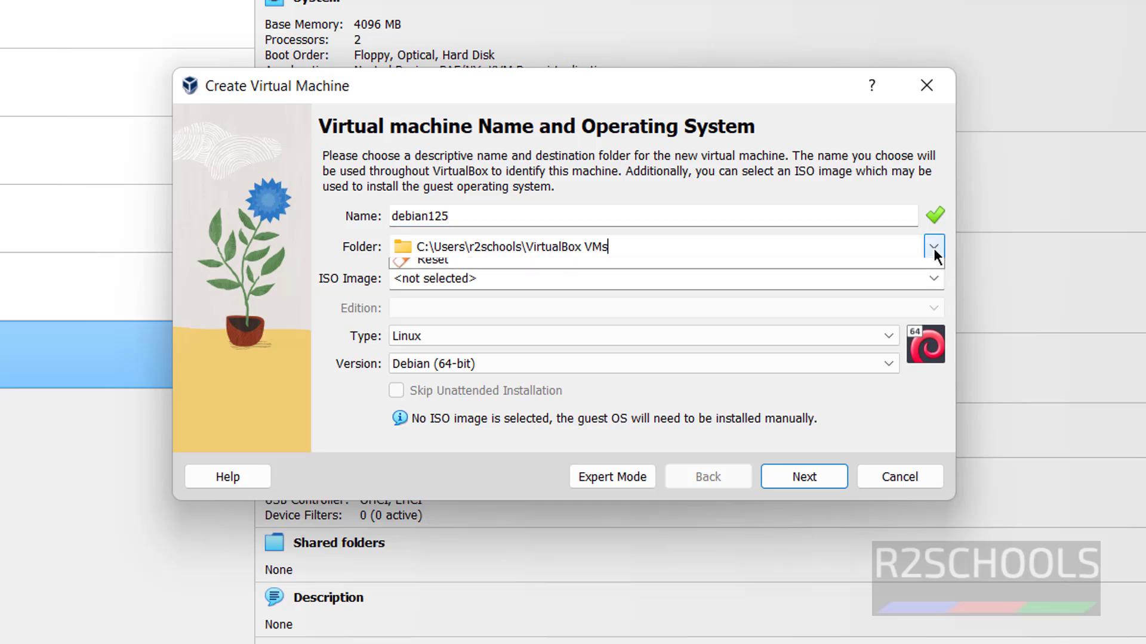
# Create a debian125 folder inside H:\VMS and select it as the machine folder.
pyautogui.click(592, 283)
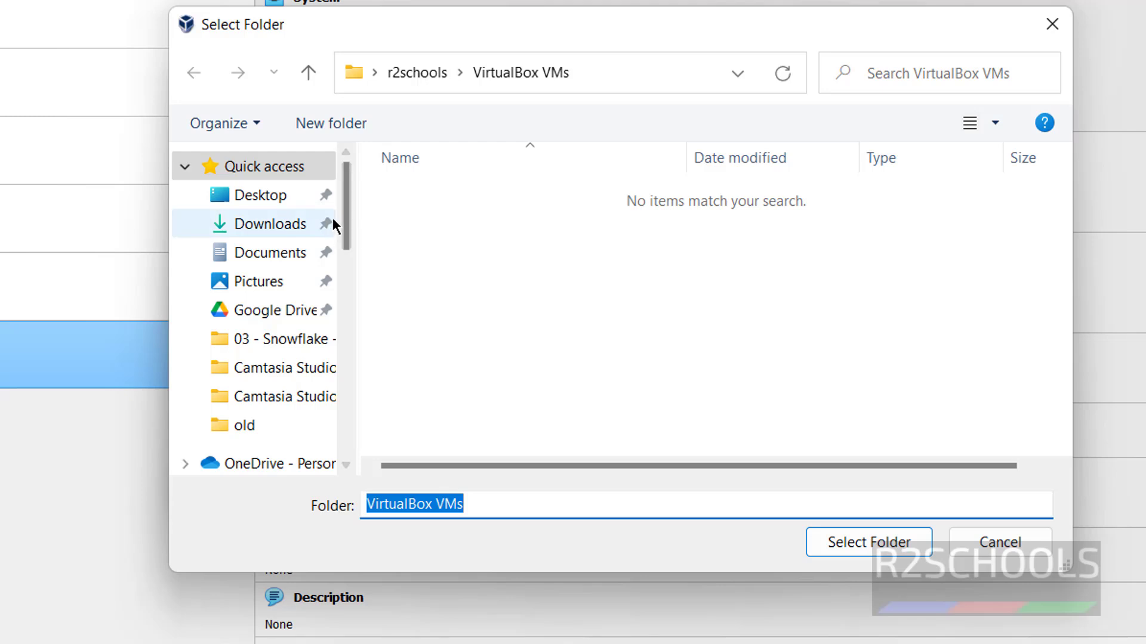
pyautogui.moveTo(343, 213); pyautogui.dragTo(349, 408)
pyautogui.click(248, 445)
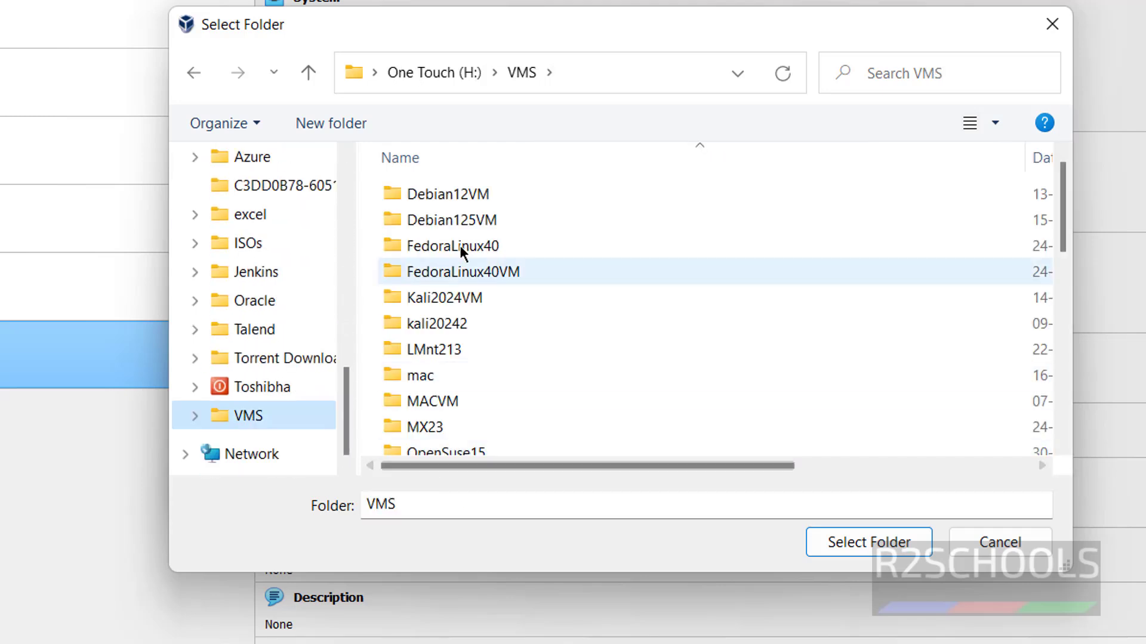
pyautogui.click(356, 123)
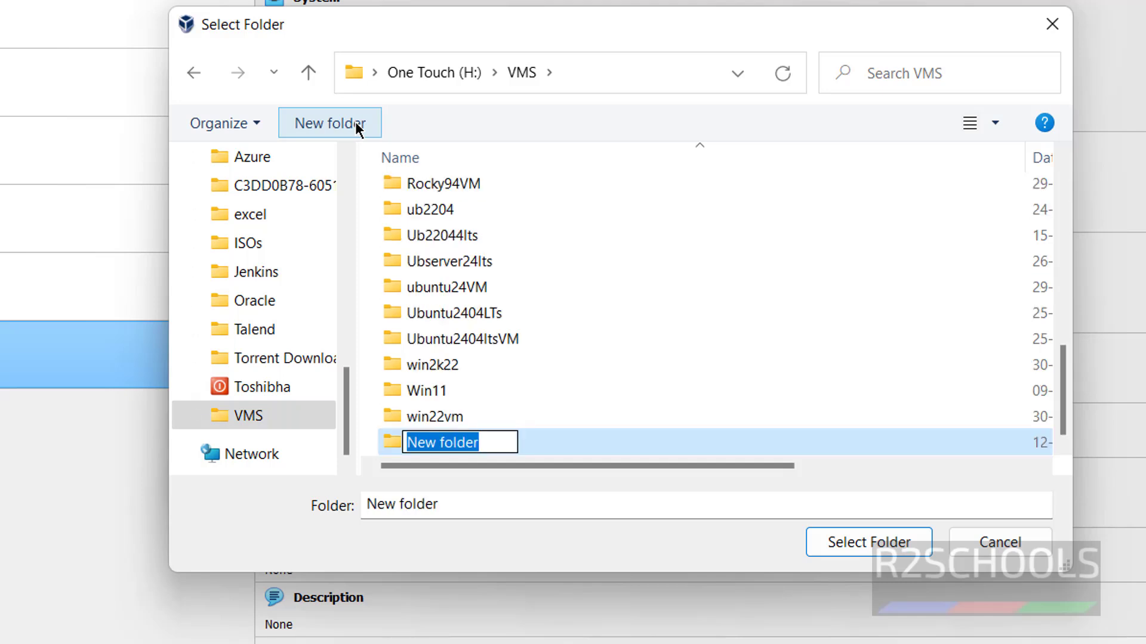
pyautogui.write('debian12')
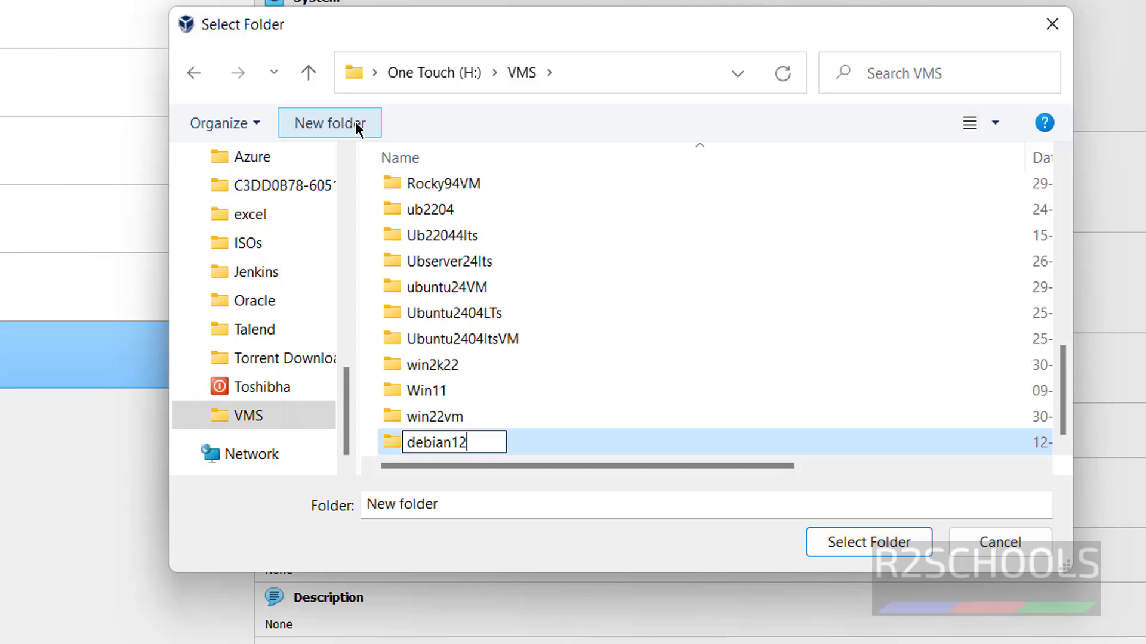
pyautogui.write('5')
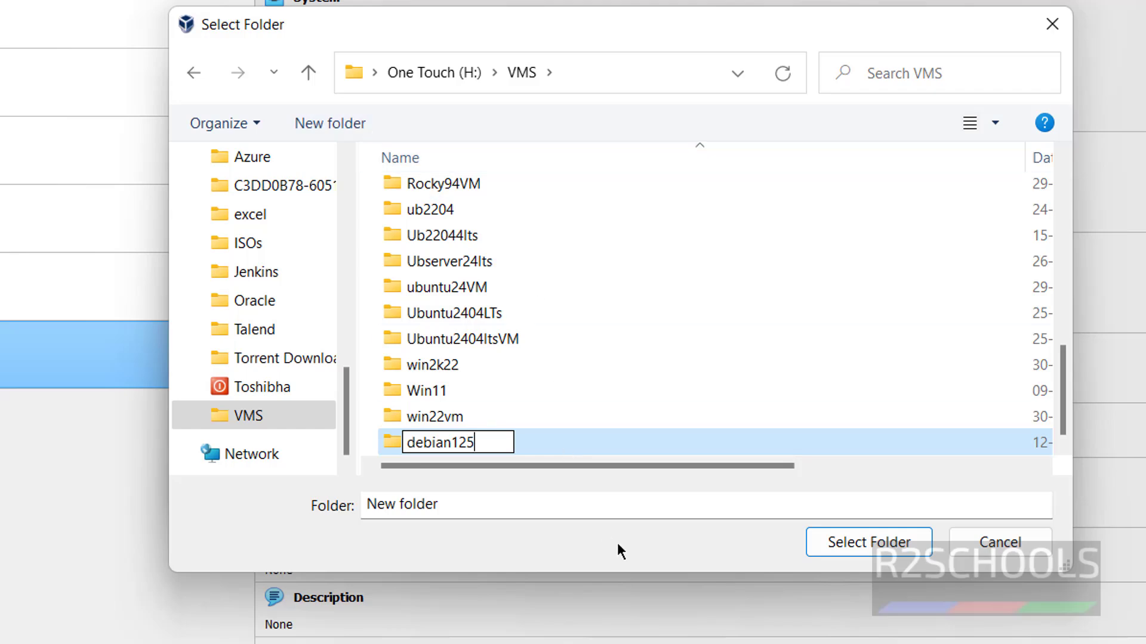
pyautogui.click(842, 541)
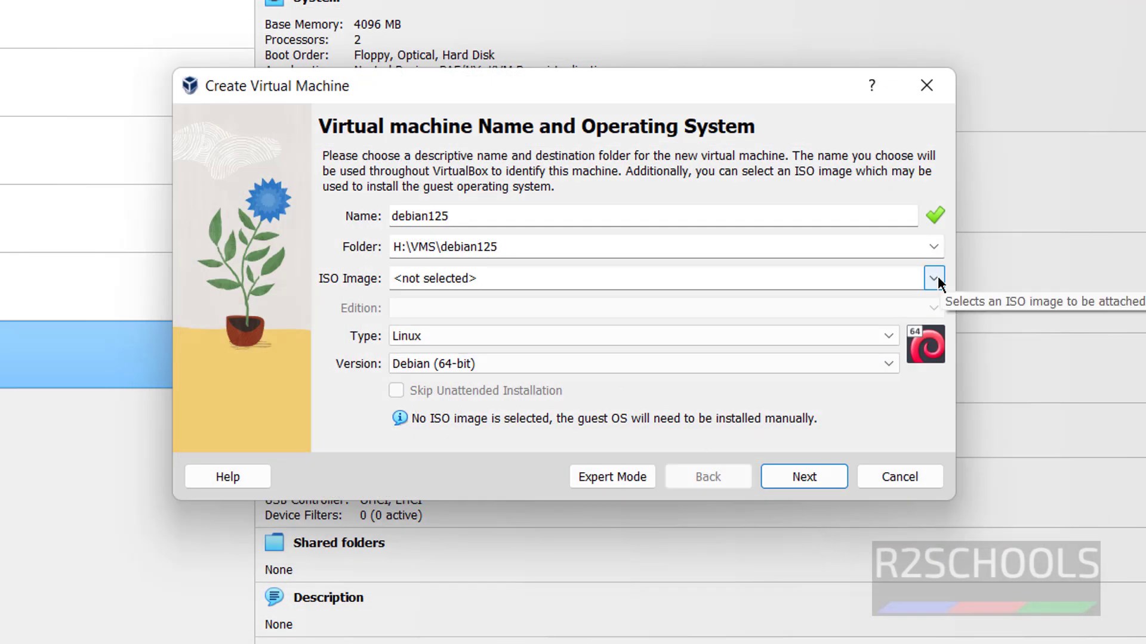
# Attach H:\ISOs\debian-12.5.0-amd64-DVD-1.iso, skip unattended installation, and continue to Hardware.
pyautogui.click(934, 278)
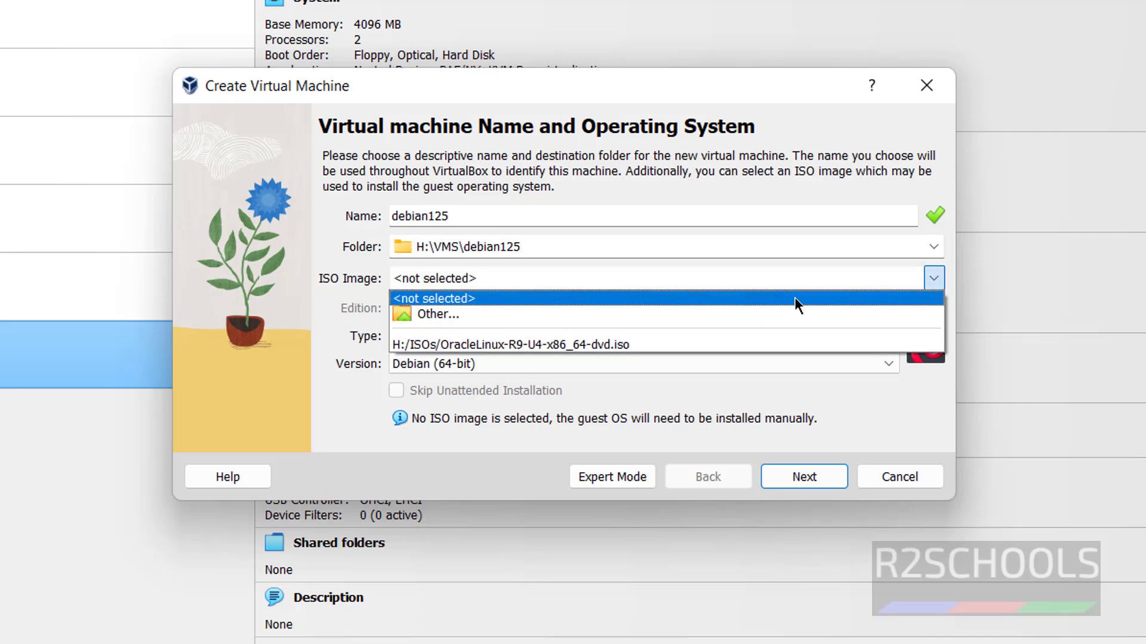
pyautogui.click(608, 319)
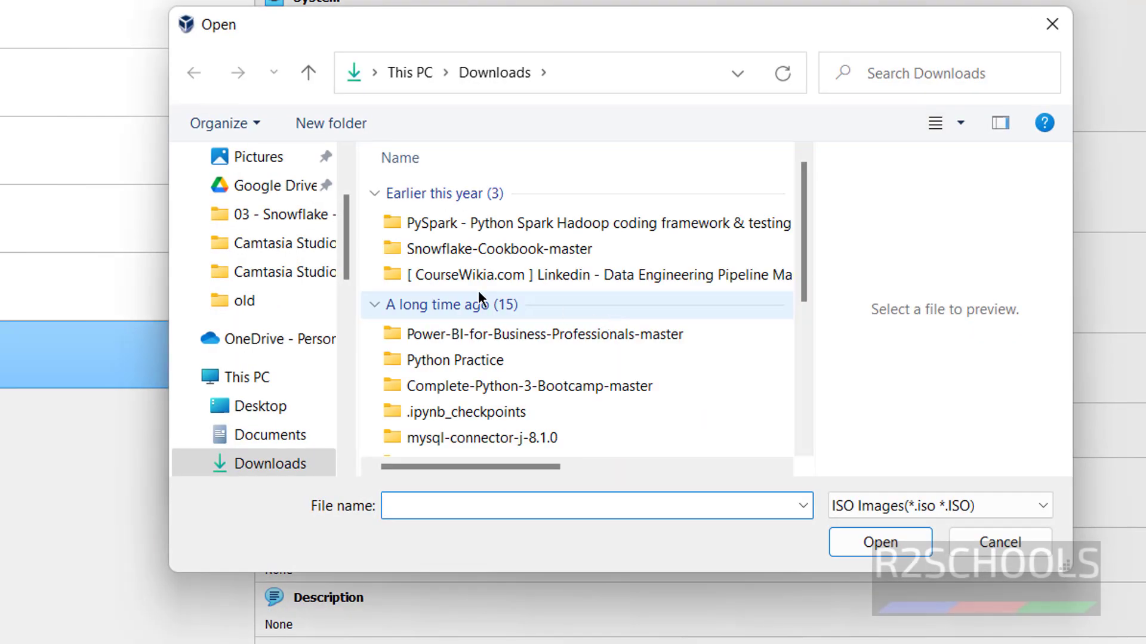
pyautogui.scroll(-4, 322, 328)
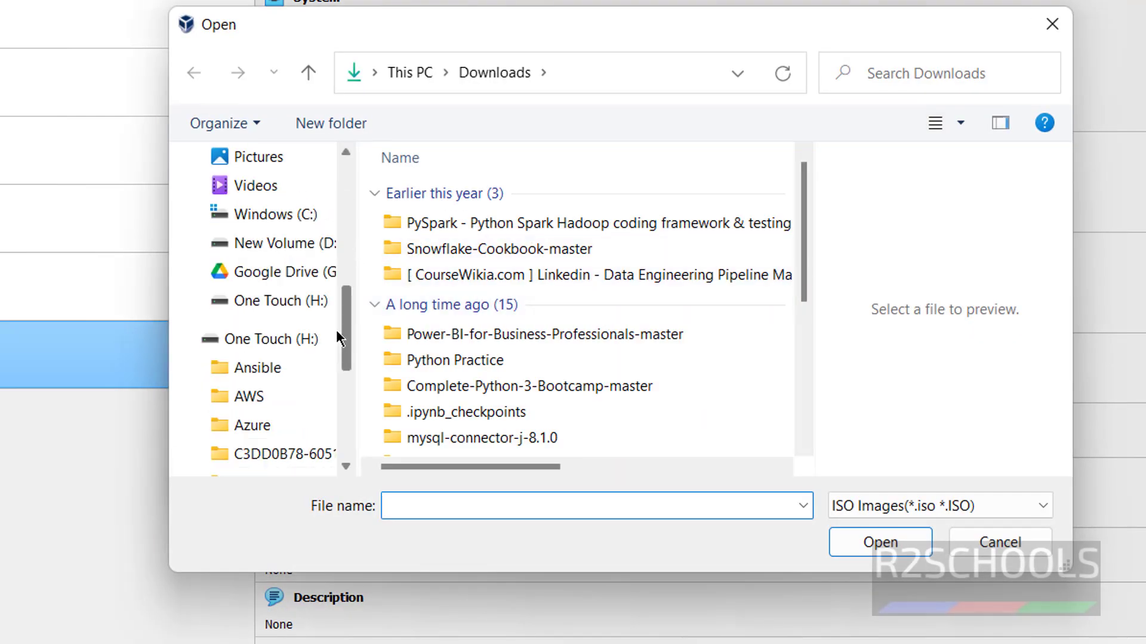
pyautogui.click(315, 305)
pyautogui.doubleClick(466, 328)
pyautogui.click(467, 331)
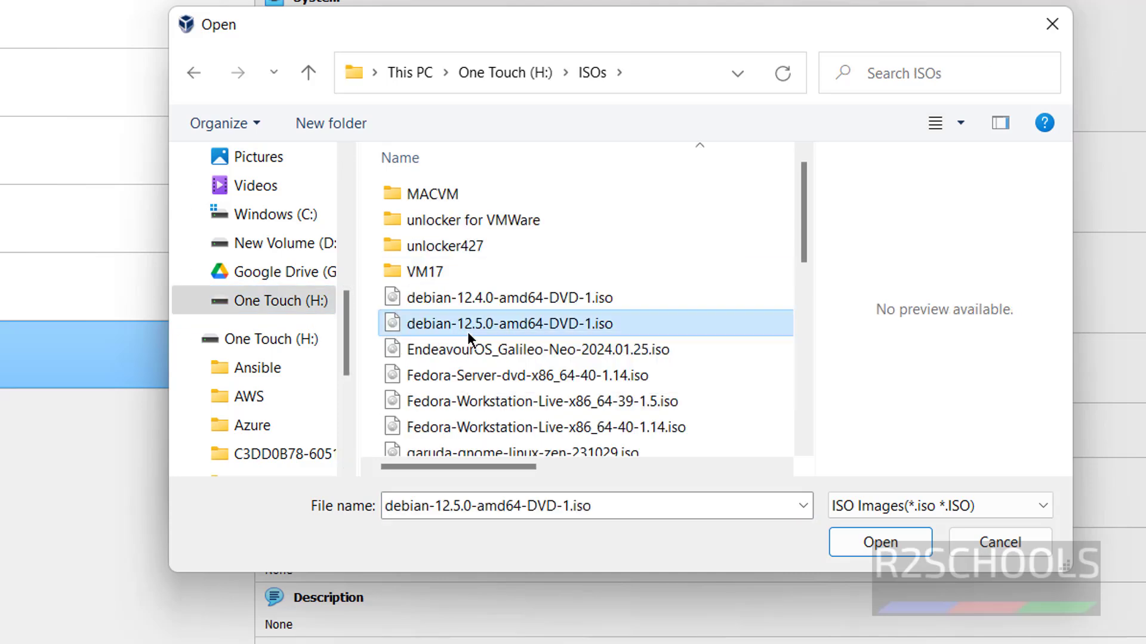
pyautogui.click(894, 540)
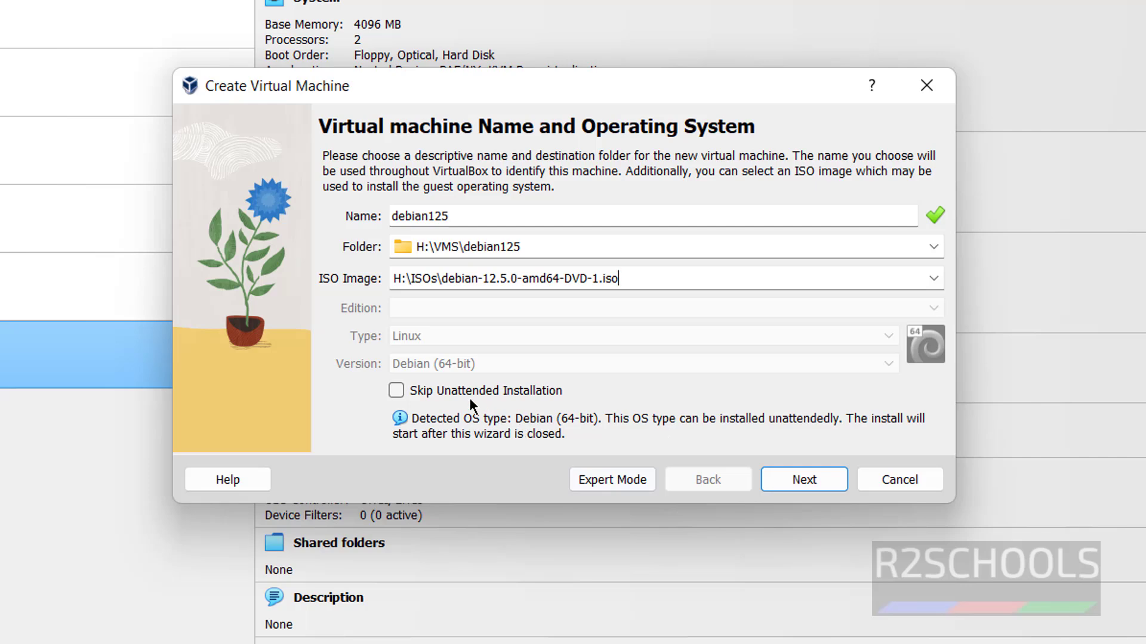
pyautogui.click(435, 389)
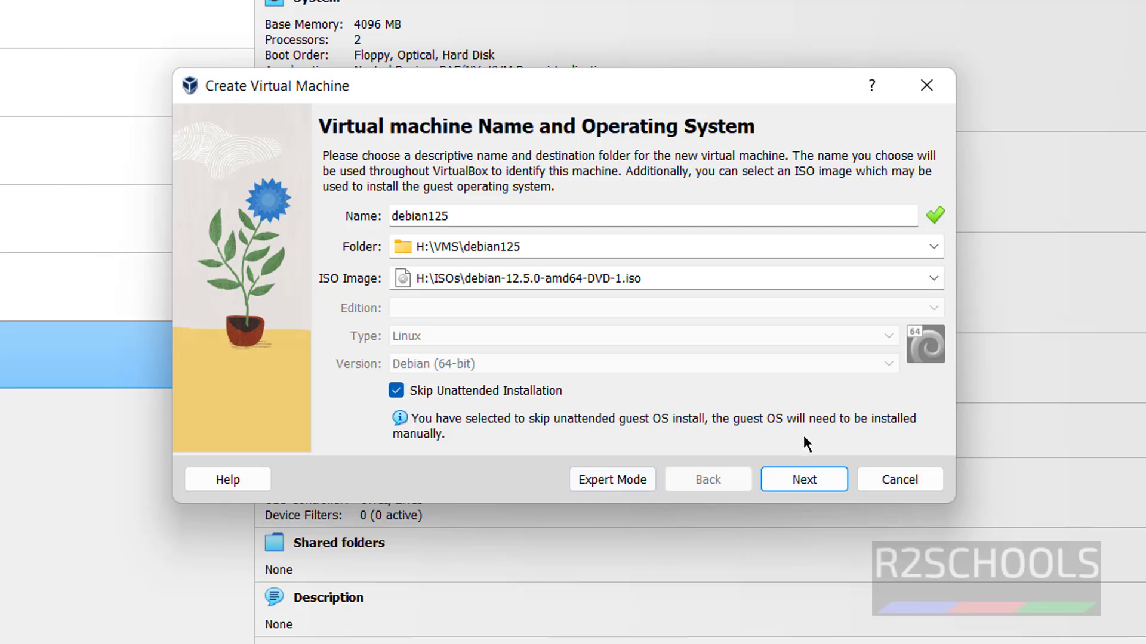
pyautogui.click(789, 481)
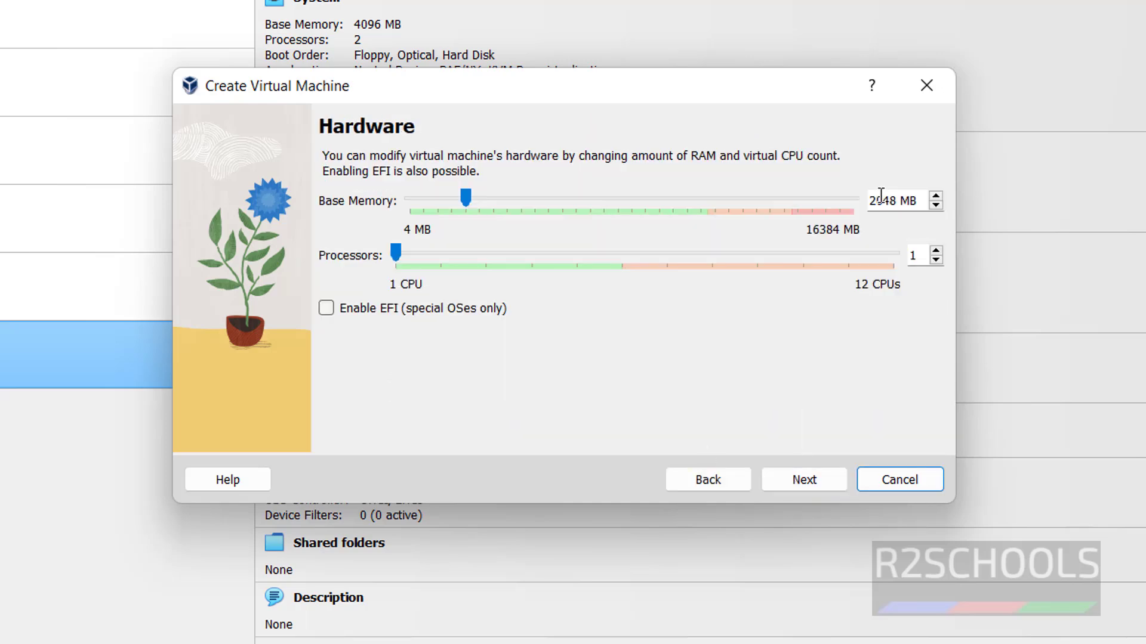
# Set base memory to 4096 MB and processors to 2, then continue.
pyautogui.doubleClick(880, 200)
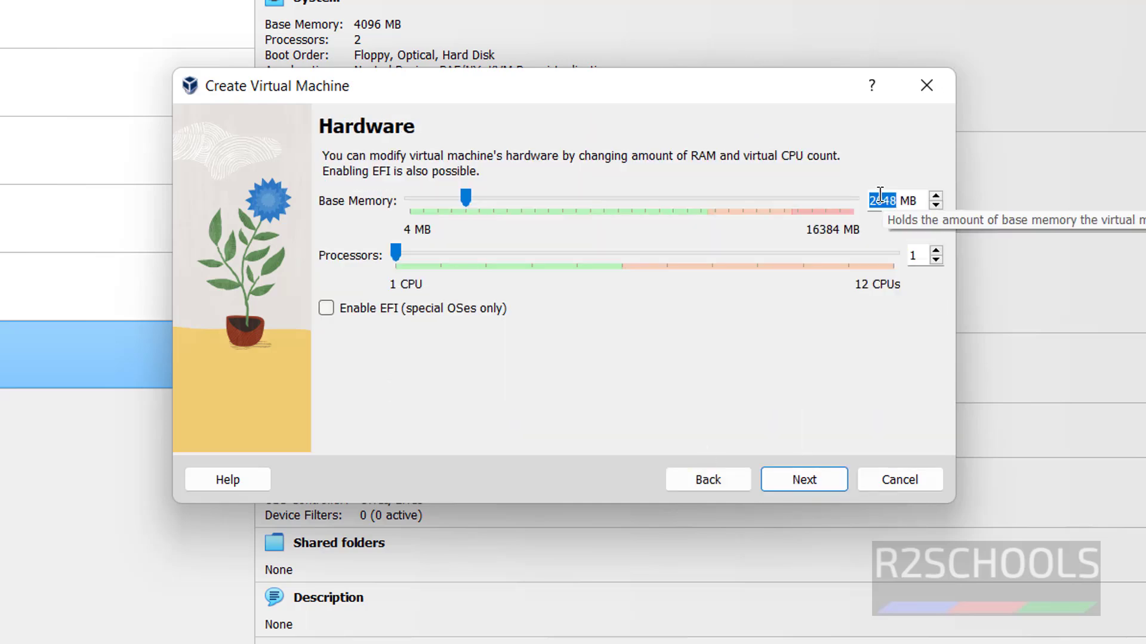
pyautogui.write('4096')
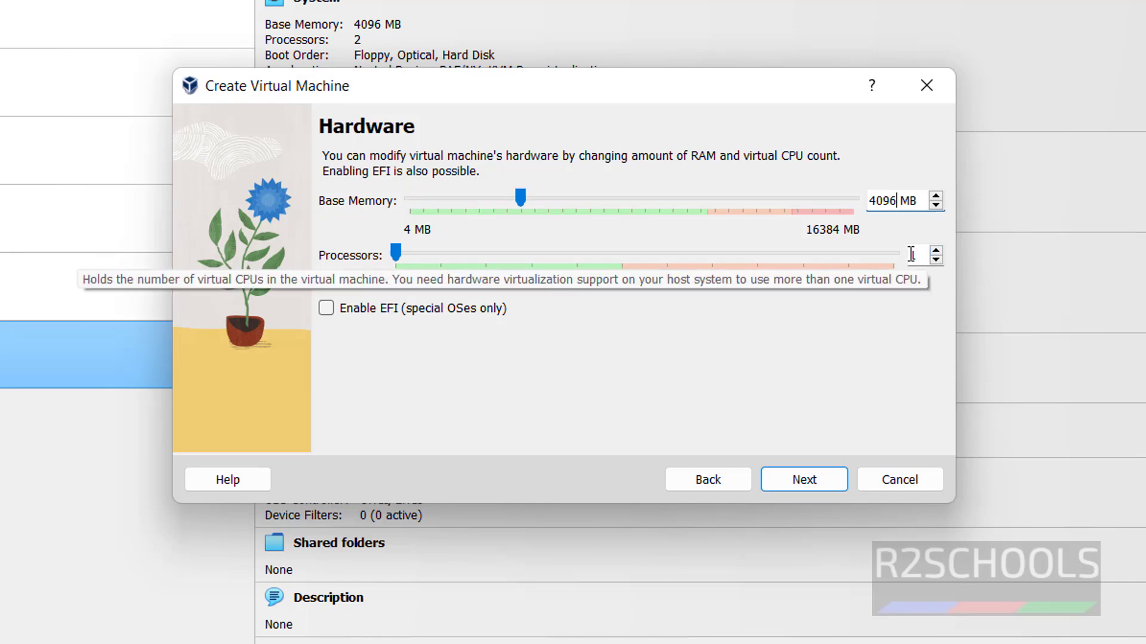
pyautogui.doubleClick(912, 255)
pyautogui.write('2')
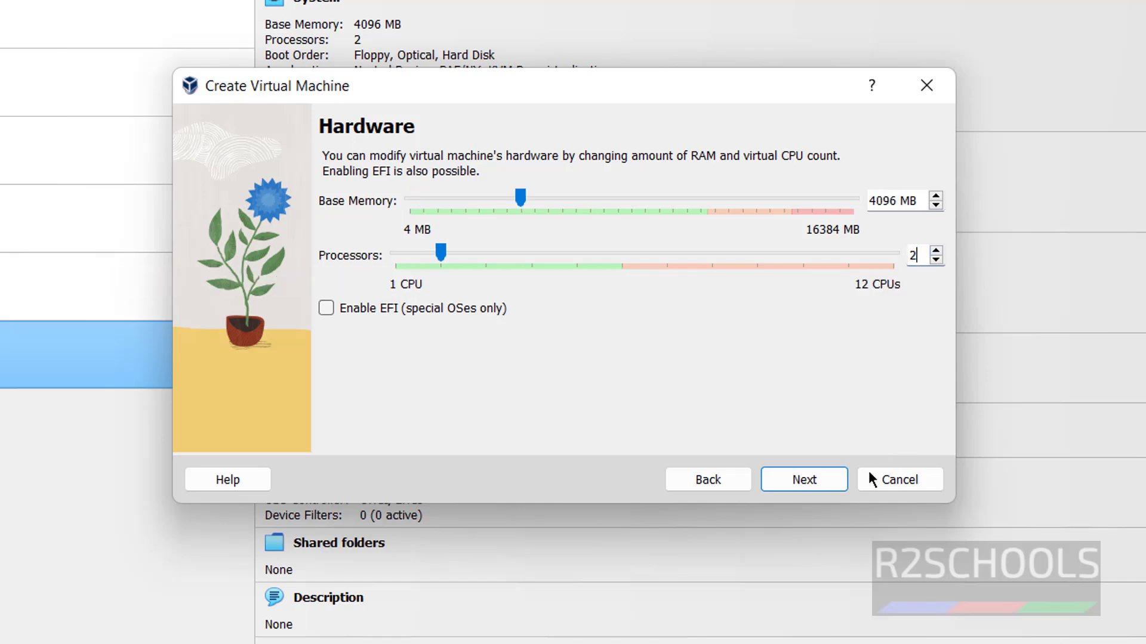
pyautogui.click(815, 487)
# Set the virtual disk size to 100 GB, review the summary, and finish creating debian125.
pyautogui.doubleClick(895, 242)
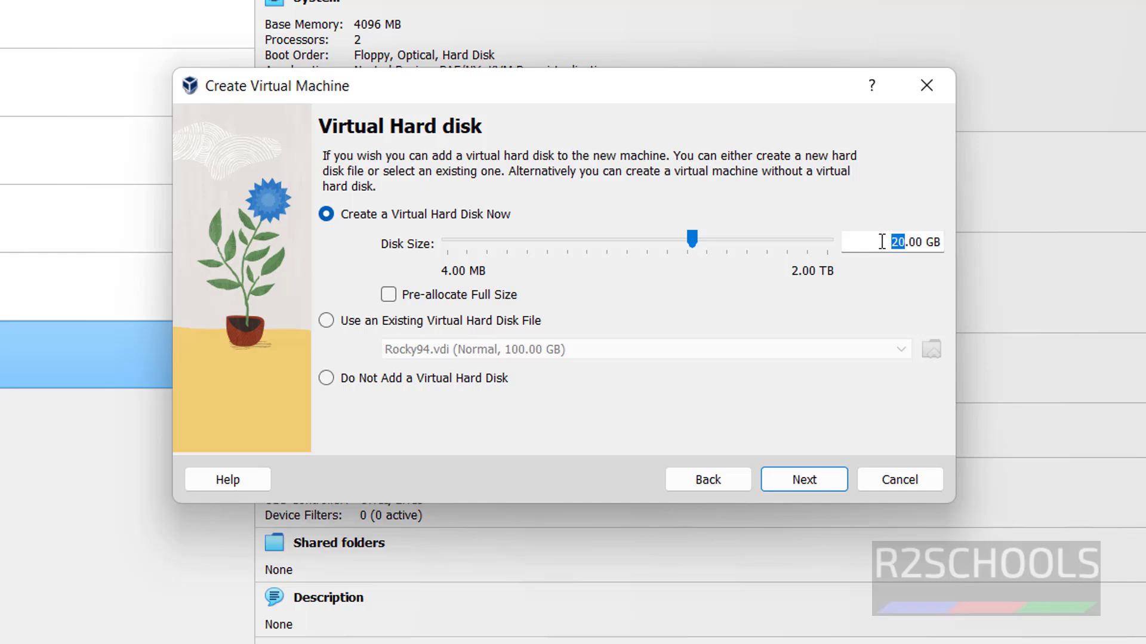
pyautogui.write('100')
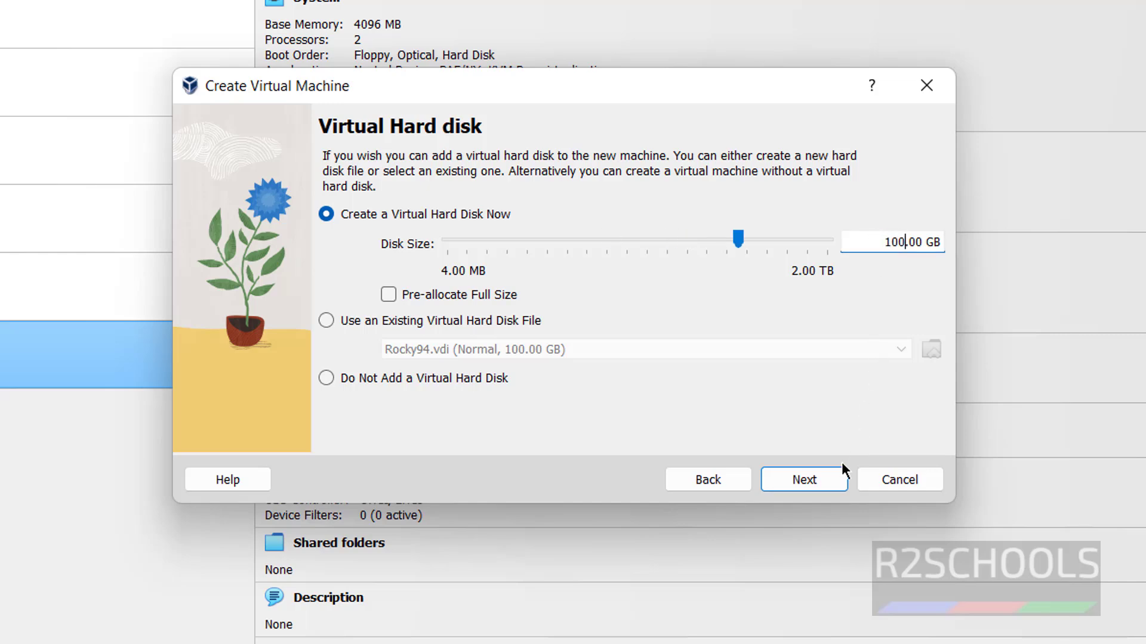
pyautogui.click(829, 485)
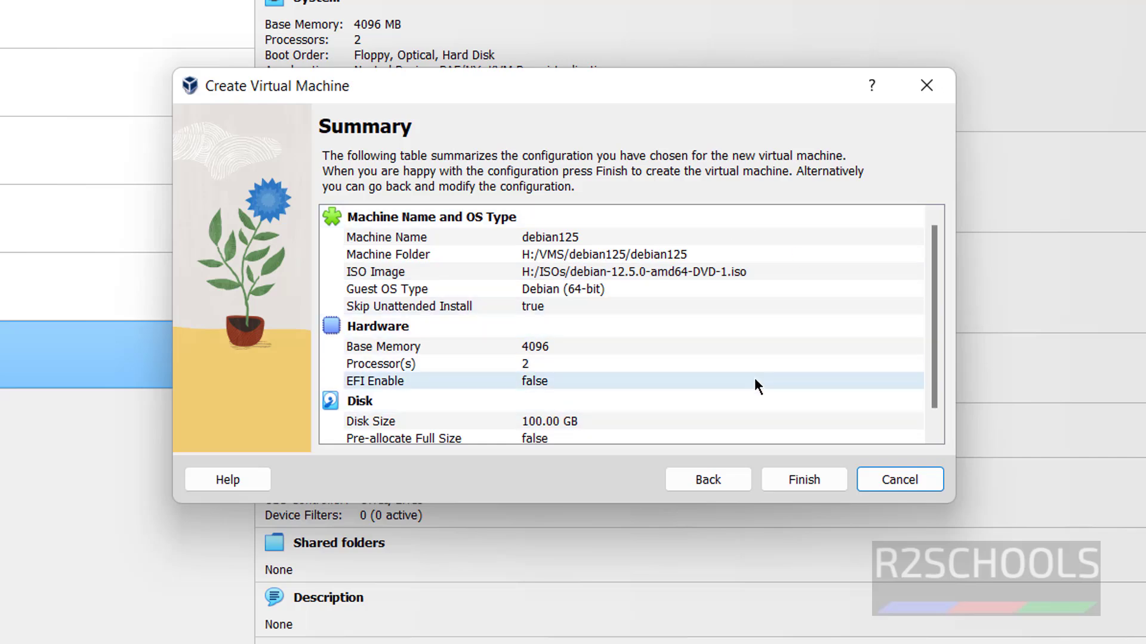
pyautogui.scroll(-1, 753, 377)
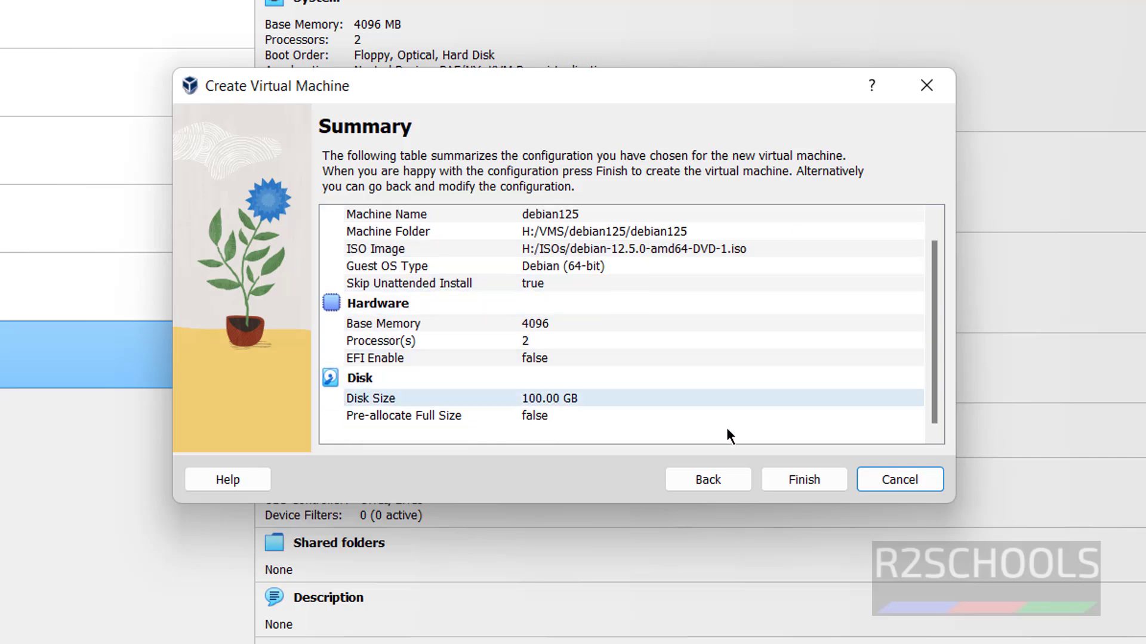
pyautogui.click(686, 482)
pyautogui.click(686, 481)
pyautogui.click(805, 479)
pyautogui.click(803, 480)
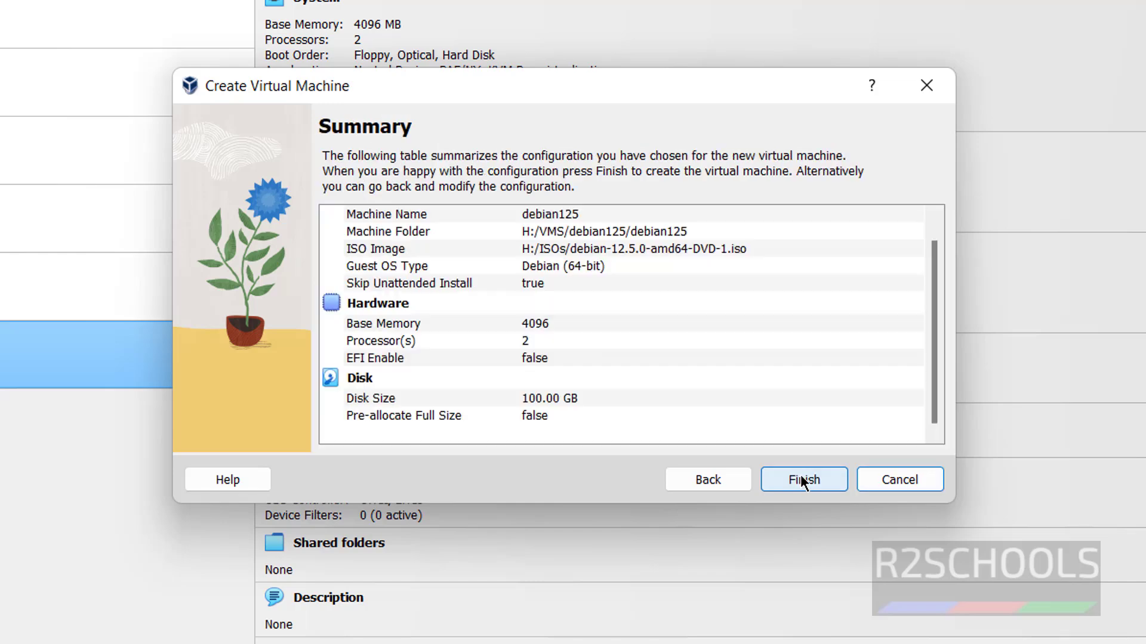
pyautogui.click(786, 478)
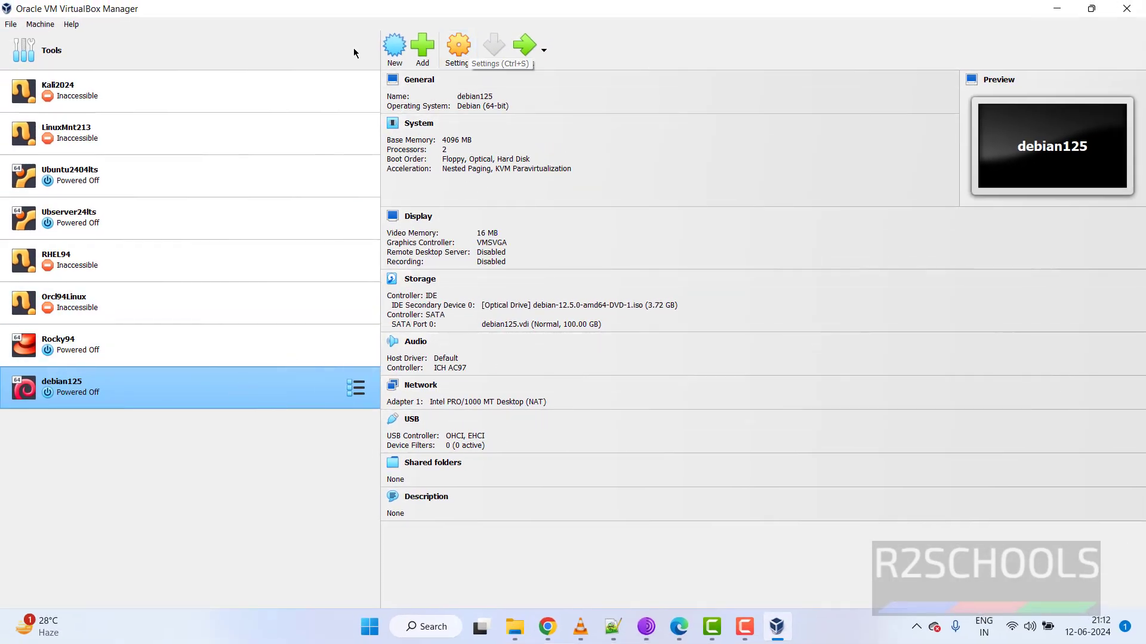
# Check debian125's context and Machine menus, then start the debian125 machine.
pyautogui.rightClick(159, 392)
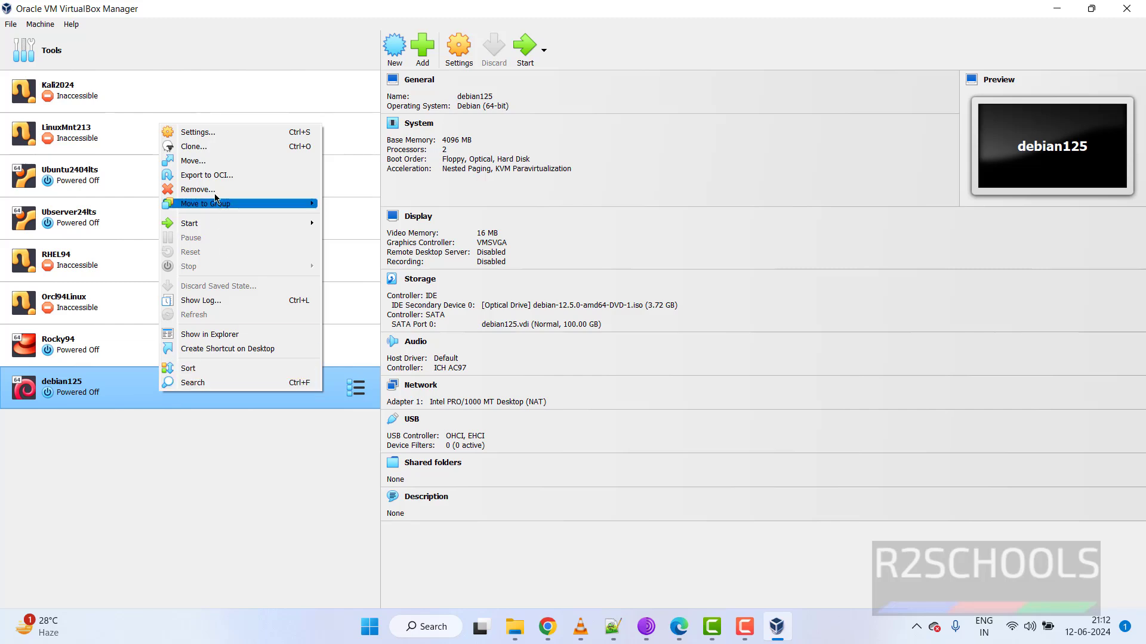
pyautogui.click(39, 25)
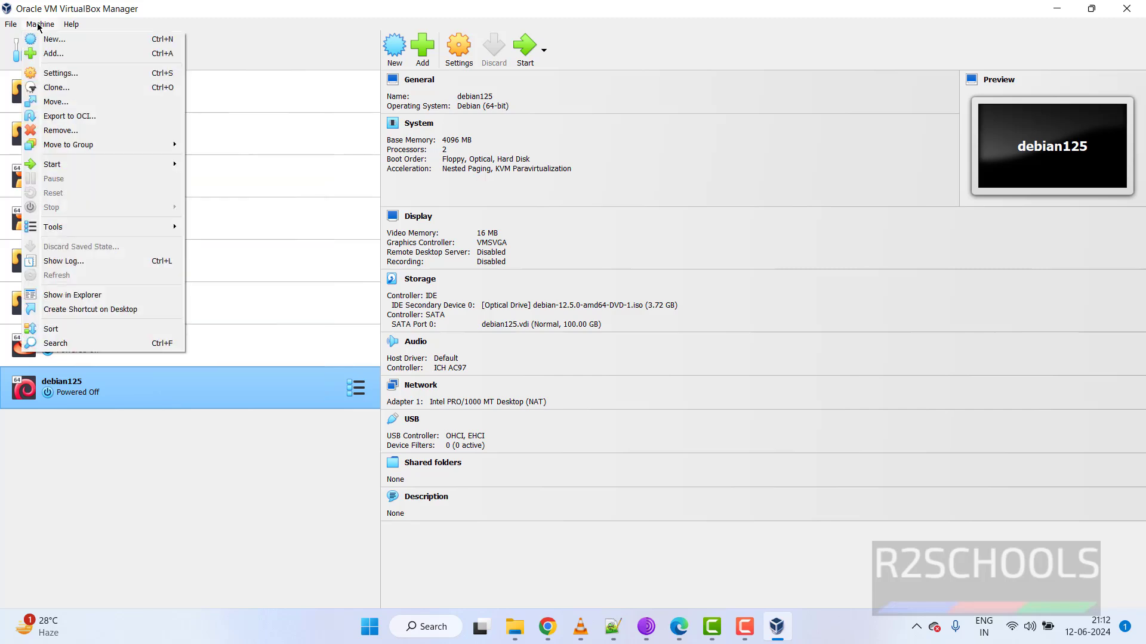
pyautogui.click(280, 25)
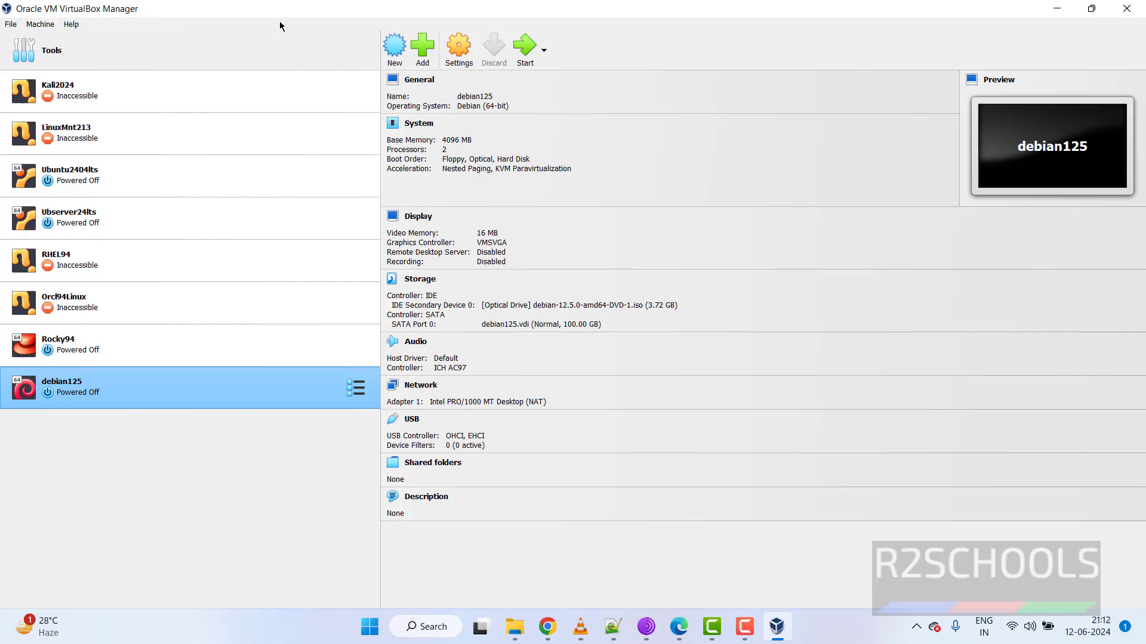
pyautogui.click(525, 52)
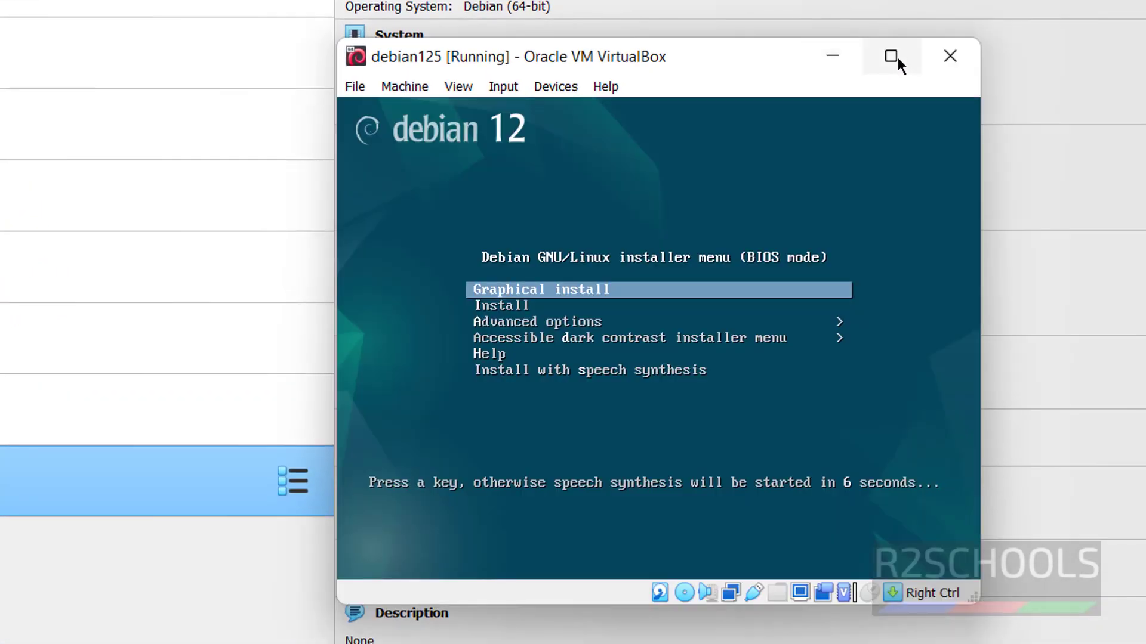
# Maximize the debian125 window and launch Graphical install from the Debian boot menu.
pyautogui.moveTo(714, 136)
pyautogui.click(898, 58)
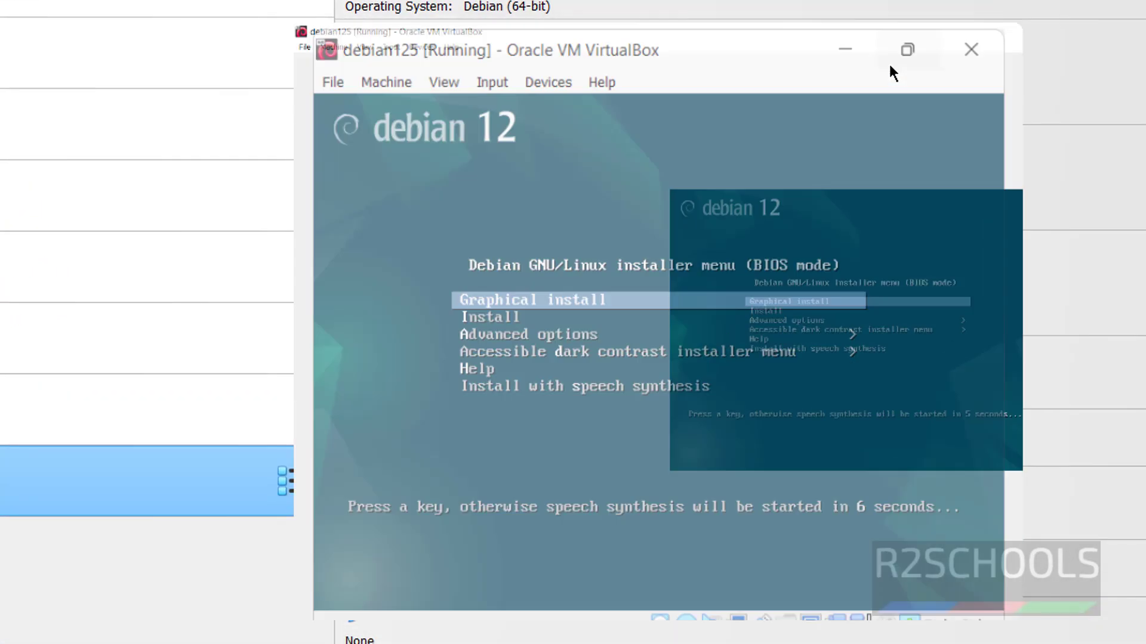
pyautogui.press('Down')
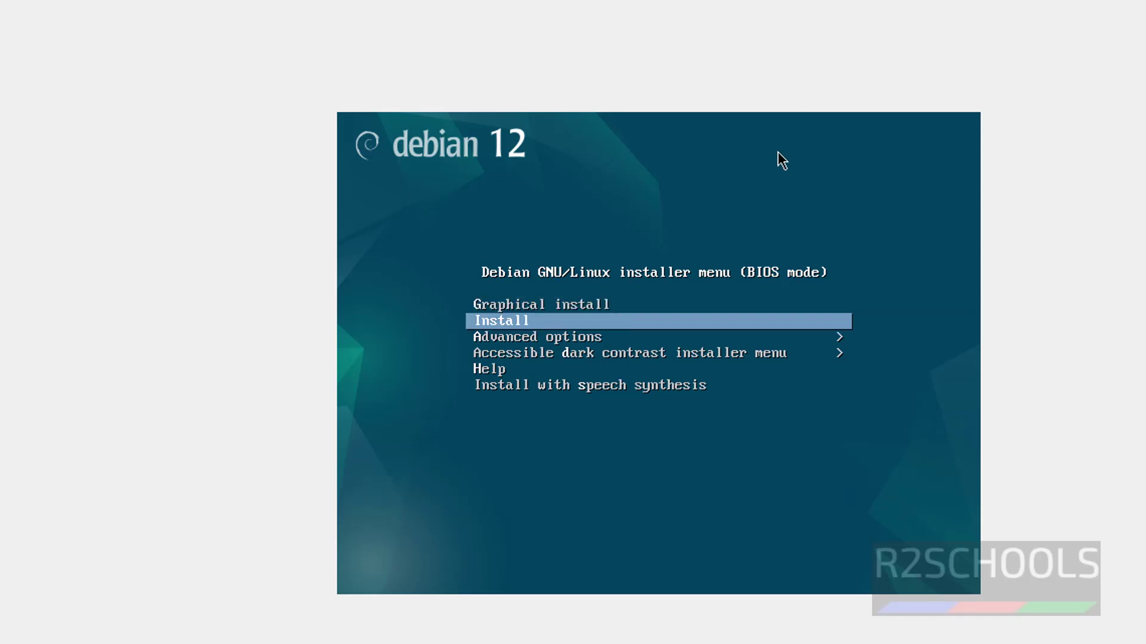
pyautogui.press('Down')
pyautogui.press('Up')
pyautogui.press('Up')
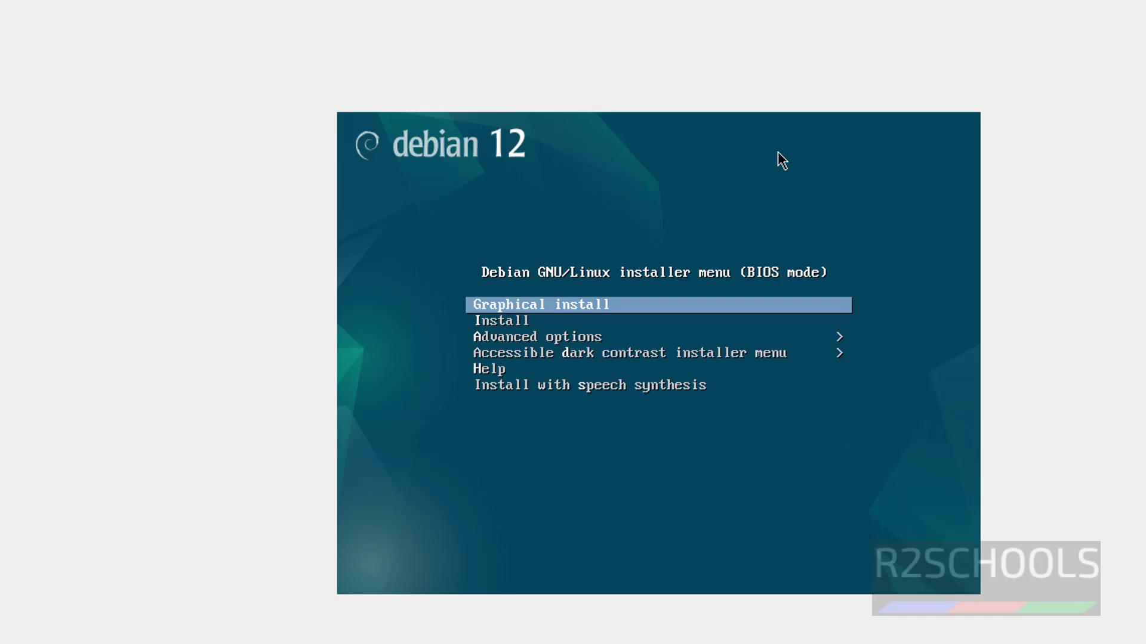
pyautogui.press('Return')
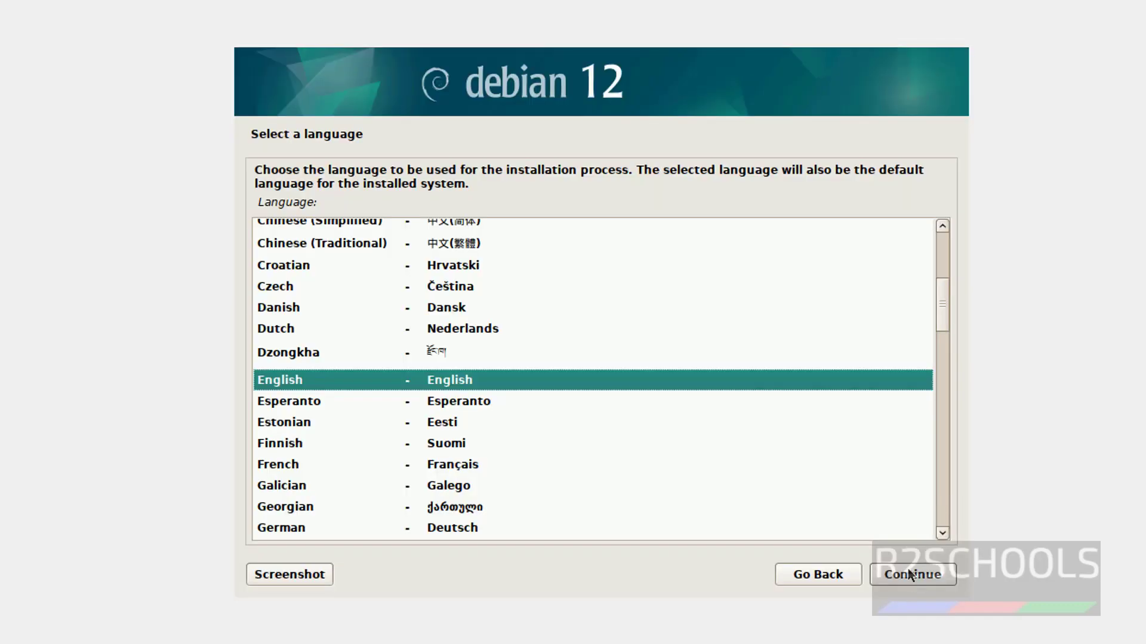
# Accept English as the language, United States as the location and American English as the keymap.
pyautogui.click(908, 570)
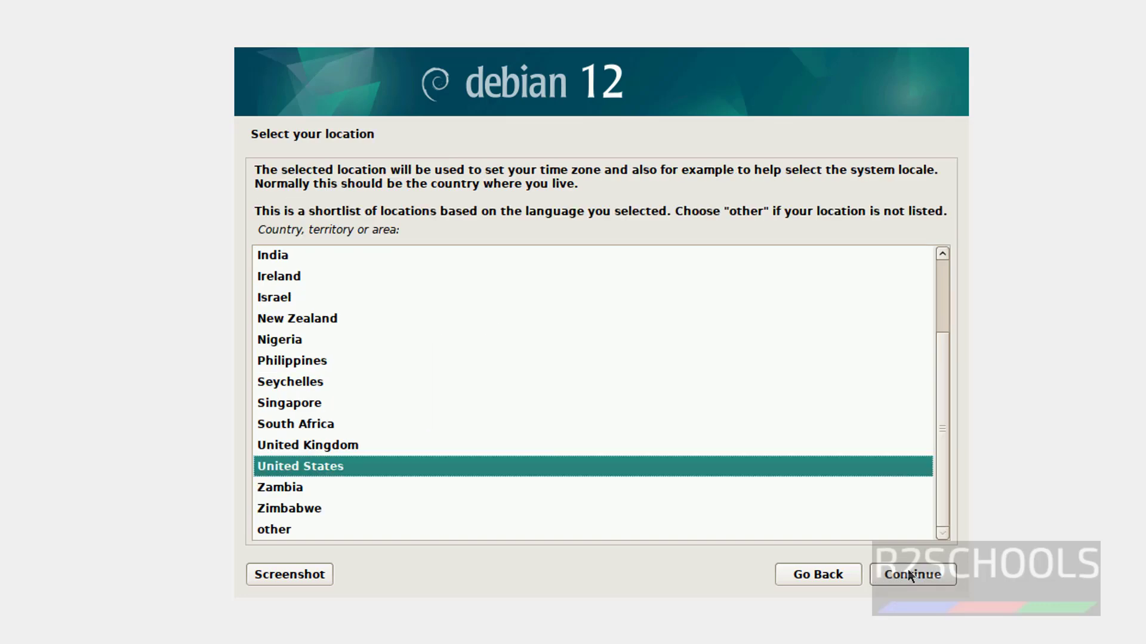
pyautogui.click(907, 572)
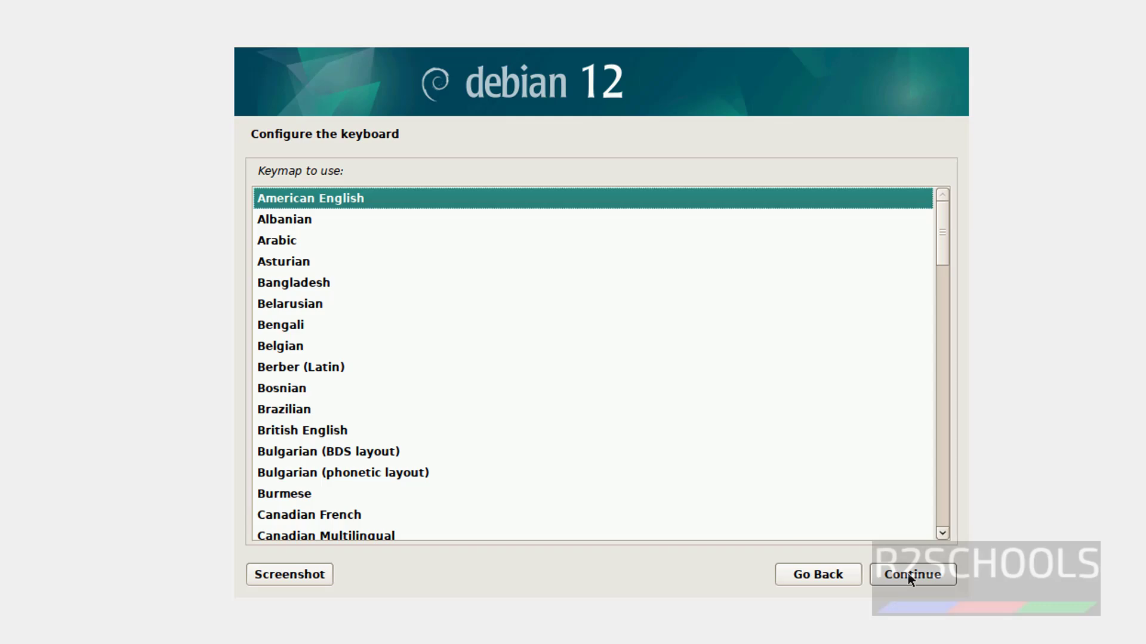
pyautogui.click(907, 574)
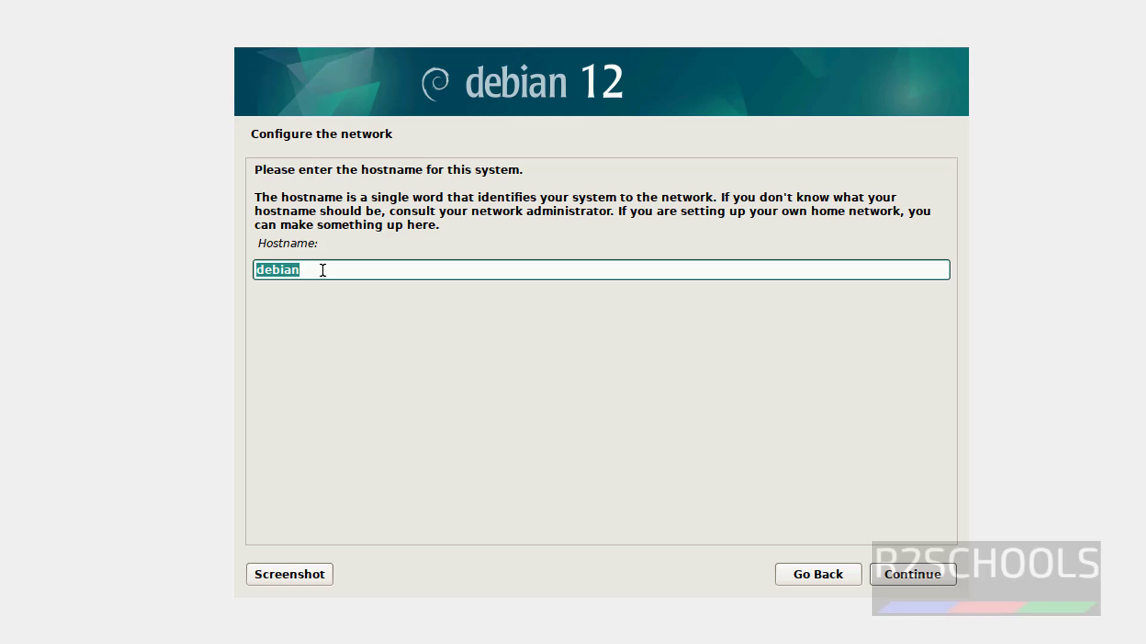
# Set the hostname to db125 and leave the domain name empty.
pyautogui.click(358, 268)
pyautogui.write('db123')
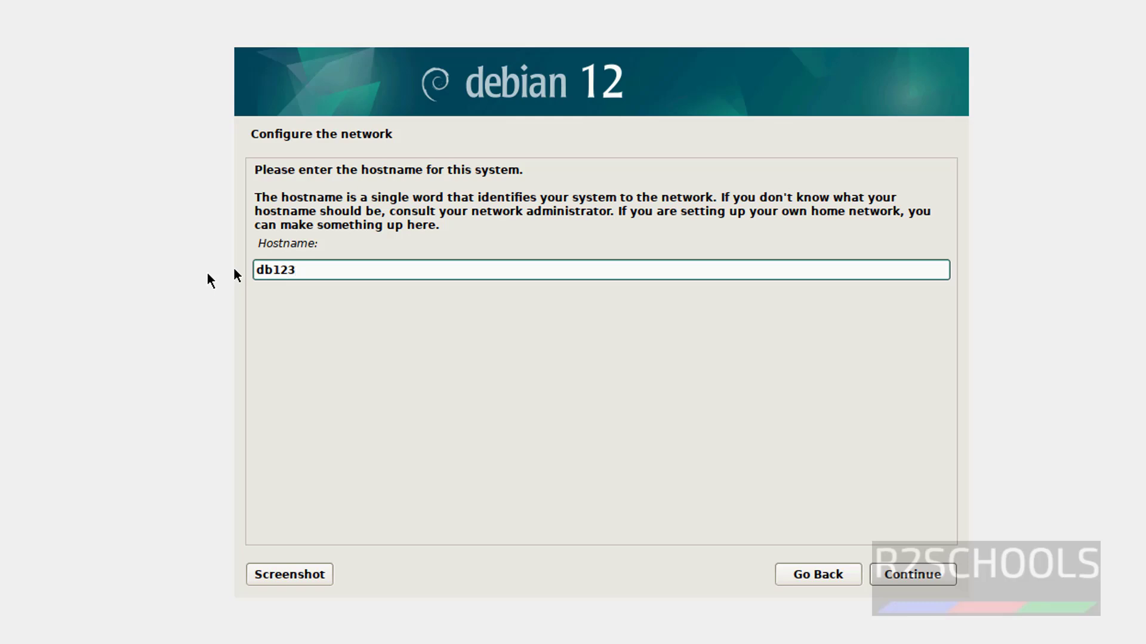
pyautogui.press('BackSpace')
pyautogui.write('5')
pyautogui.click(932, 577)
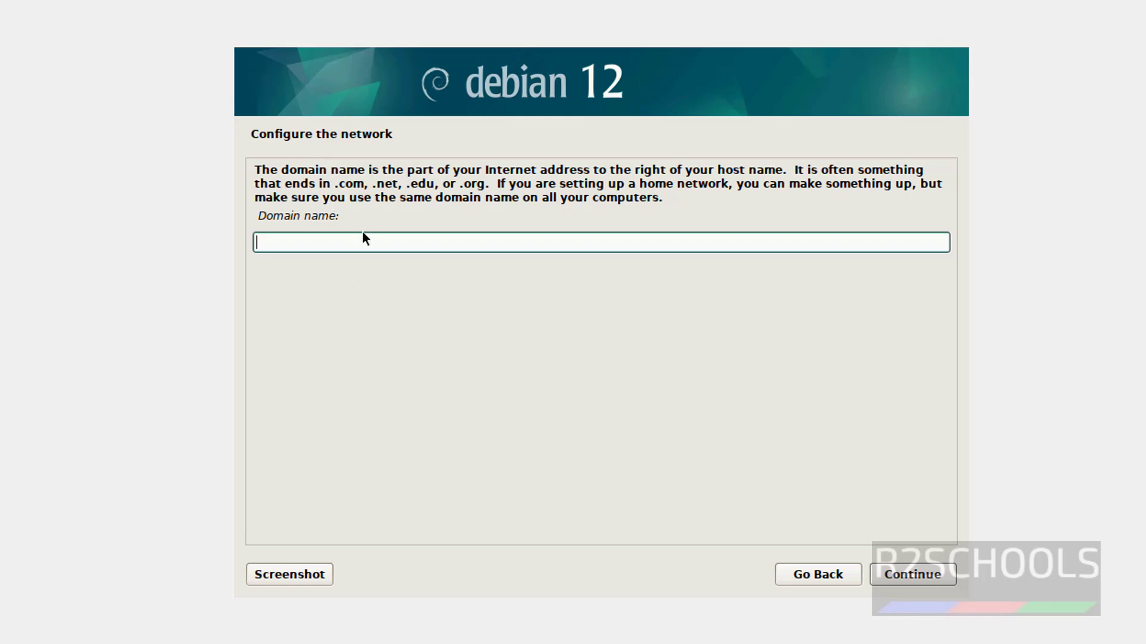
pyautogui.click(902, 587)
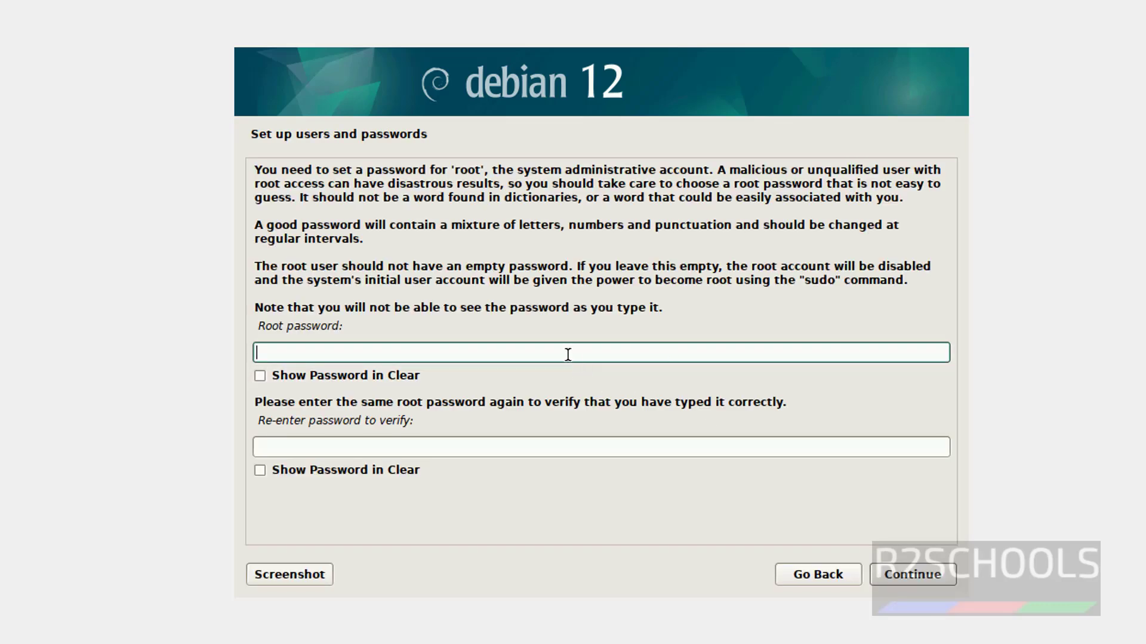
# Enter the root password and re-enter it to confirm.
pyautogui.press('Tab')
pyautogui.press('Tab')
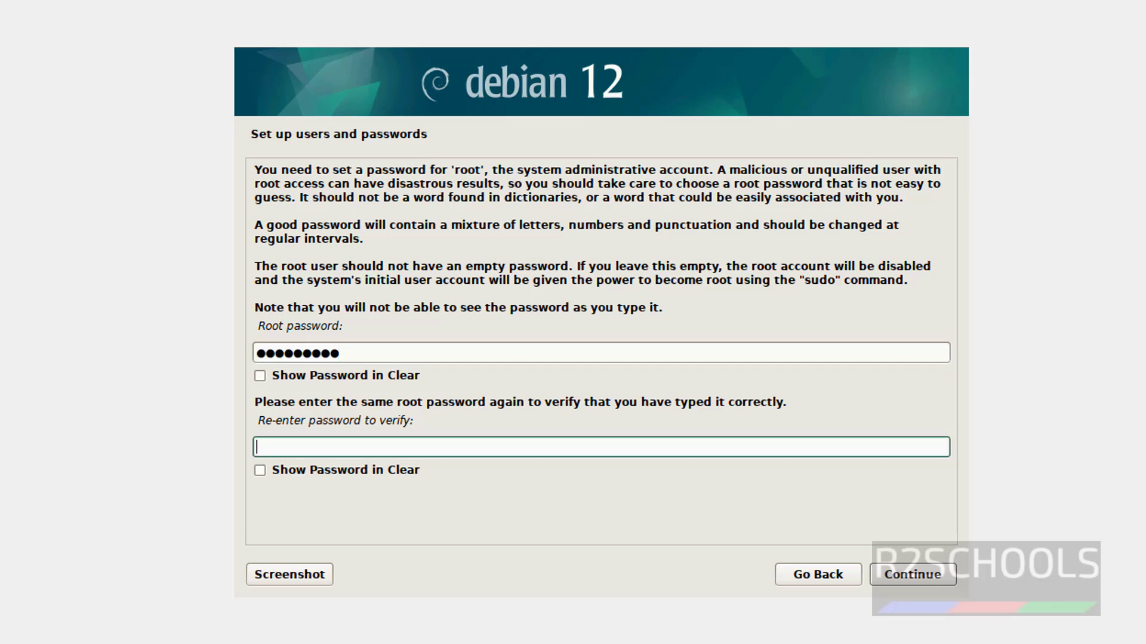
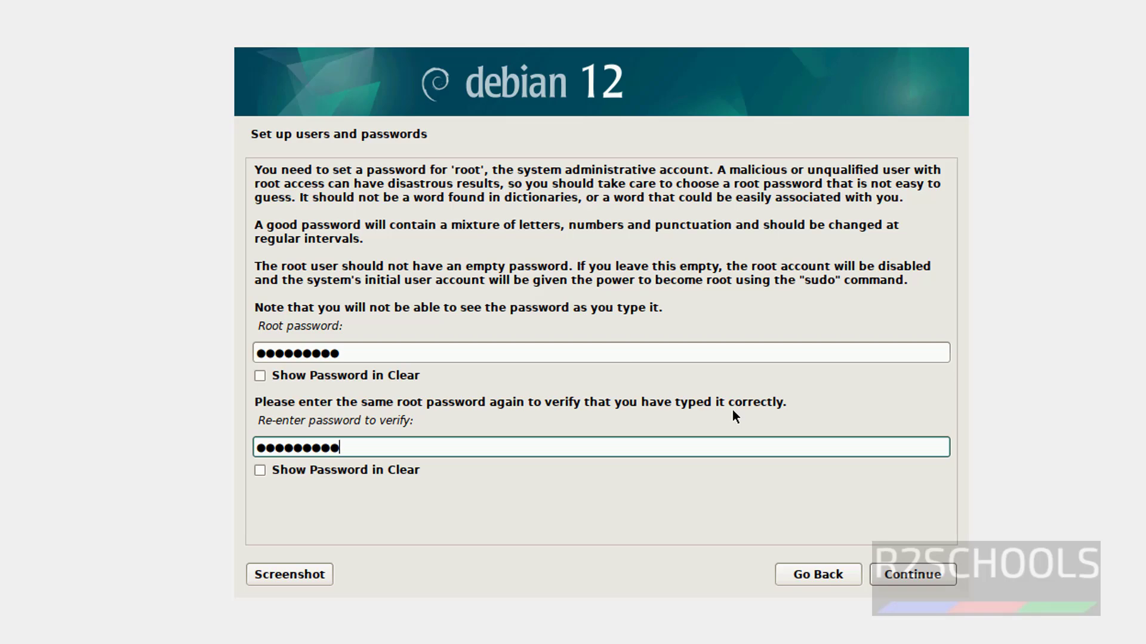
pyautogui.click(904, 571)
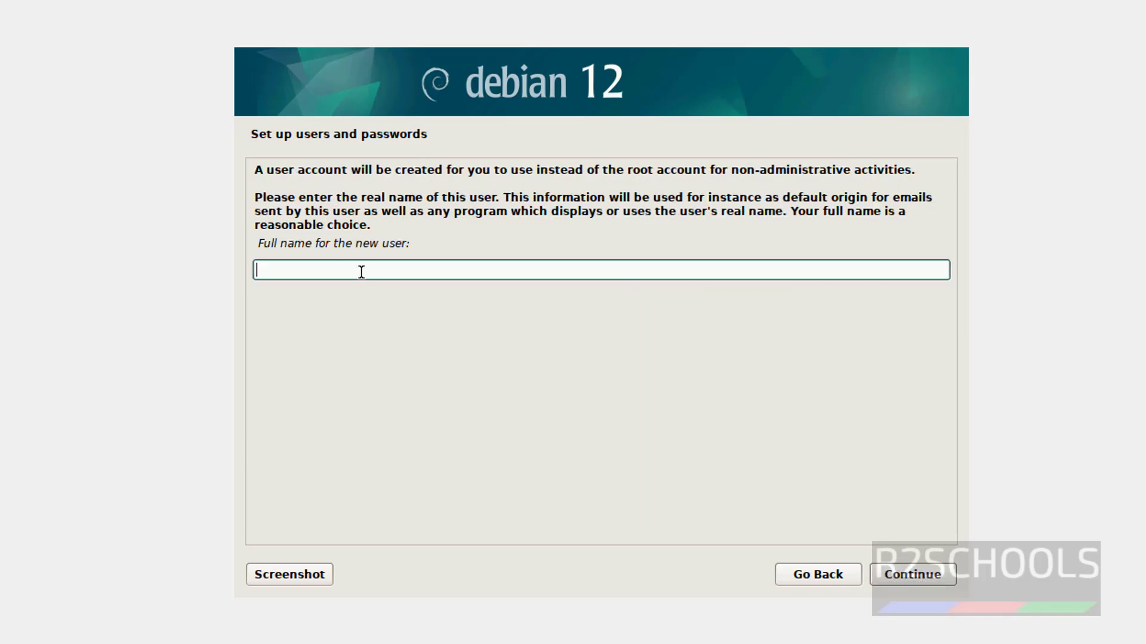
# Create the user account: enter the full name, accept the suggested username, and set and confirm its password.
pyautogui.write('r2schooo')
pyautogui.press('BackSpace')
pyautogui.write('ls')
pyautogui.click(886, 579)
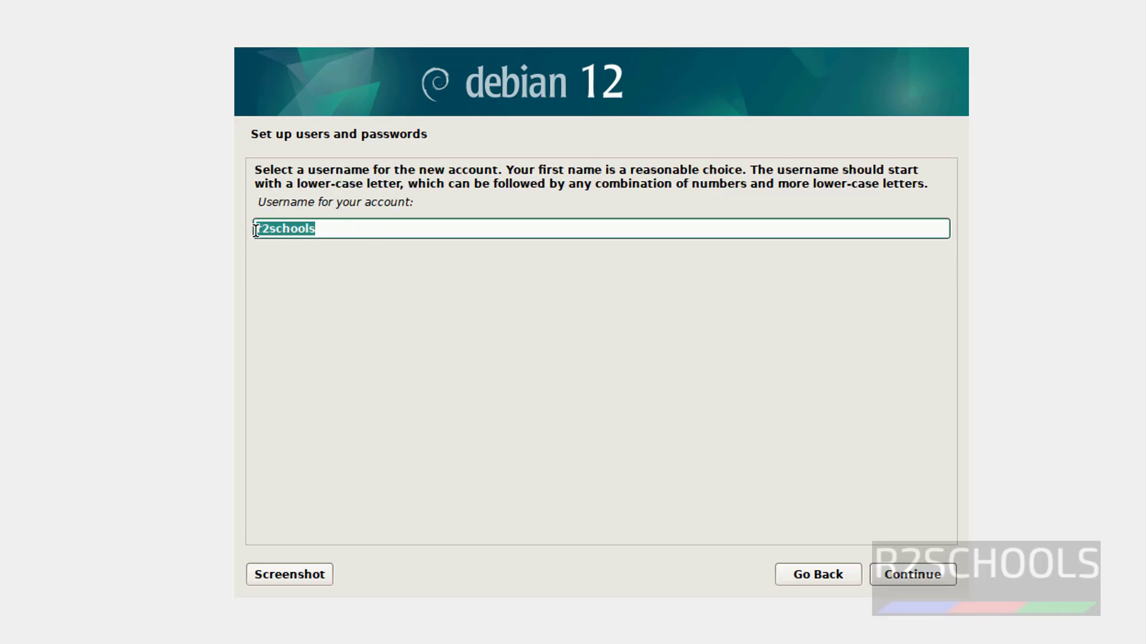
pyautogui.click(918, 582)
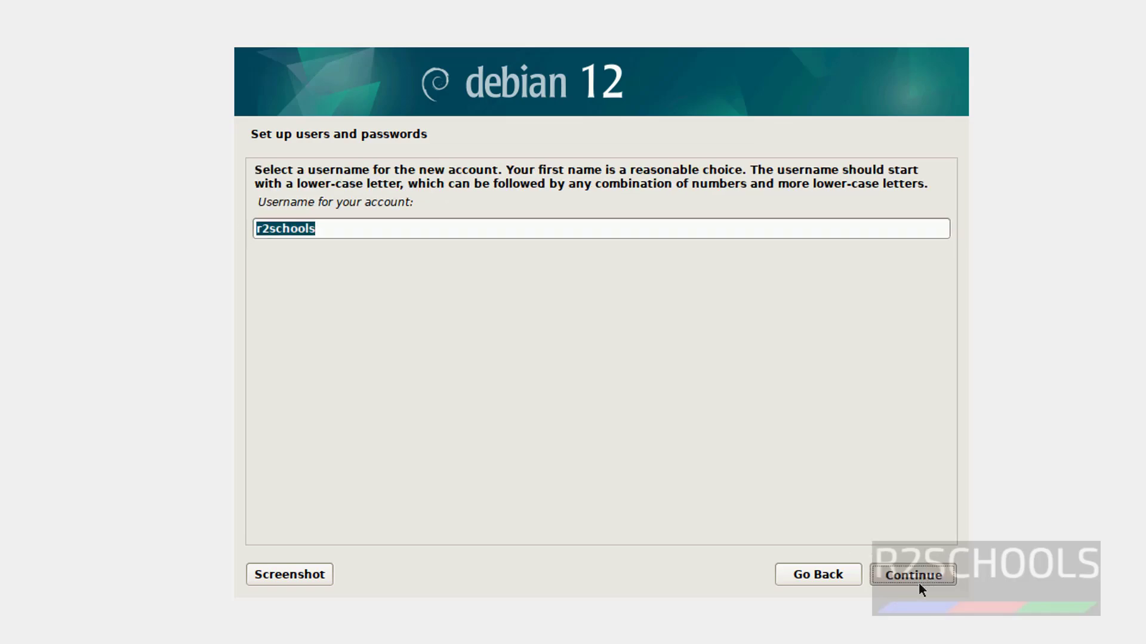
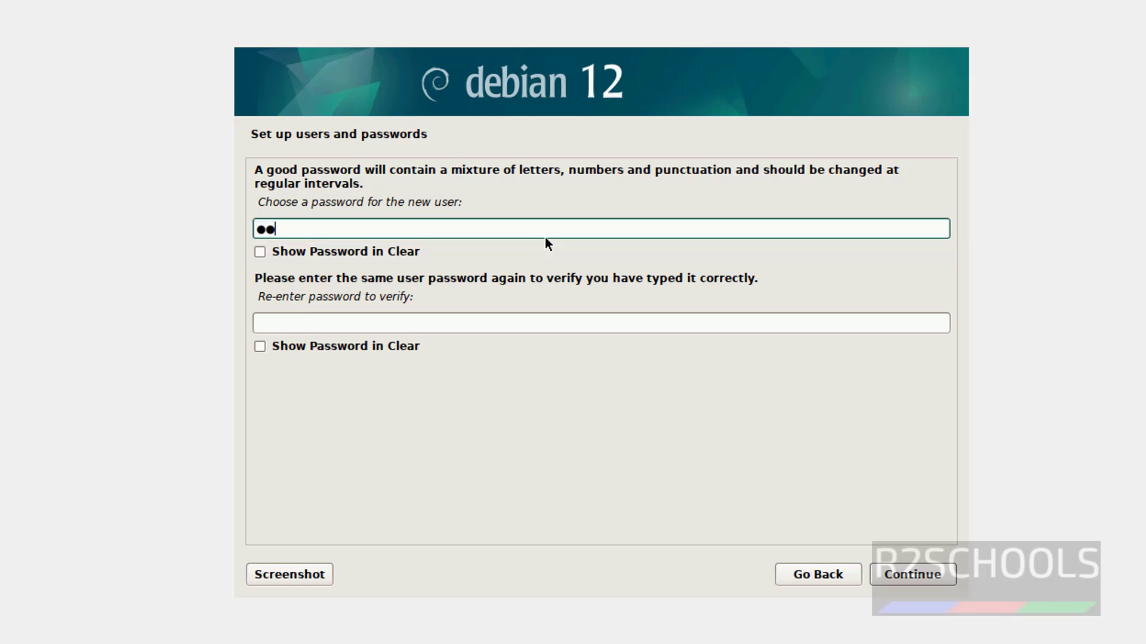
pyautogui.press('Tab')
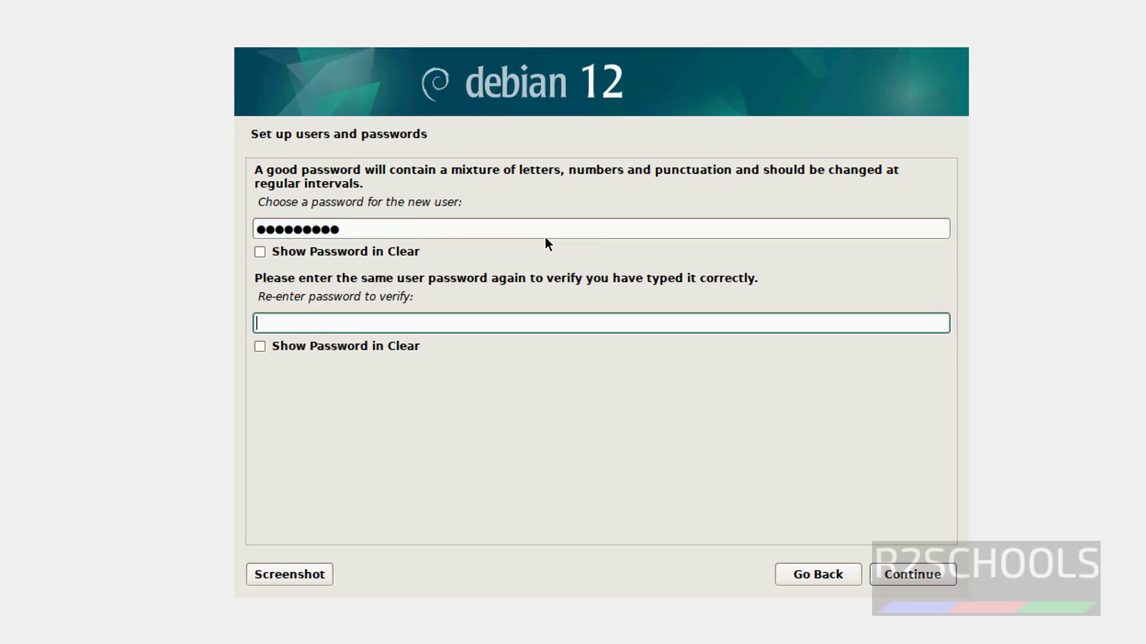
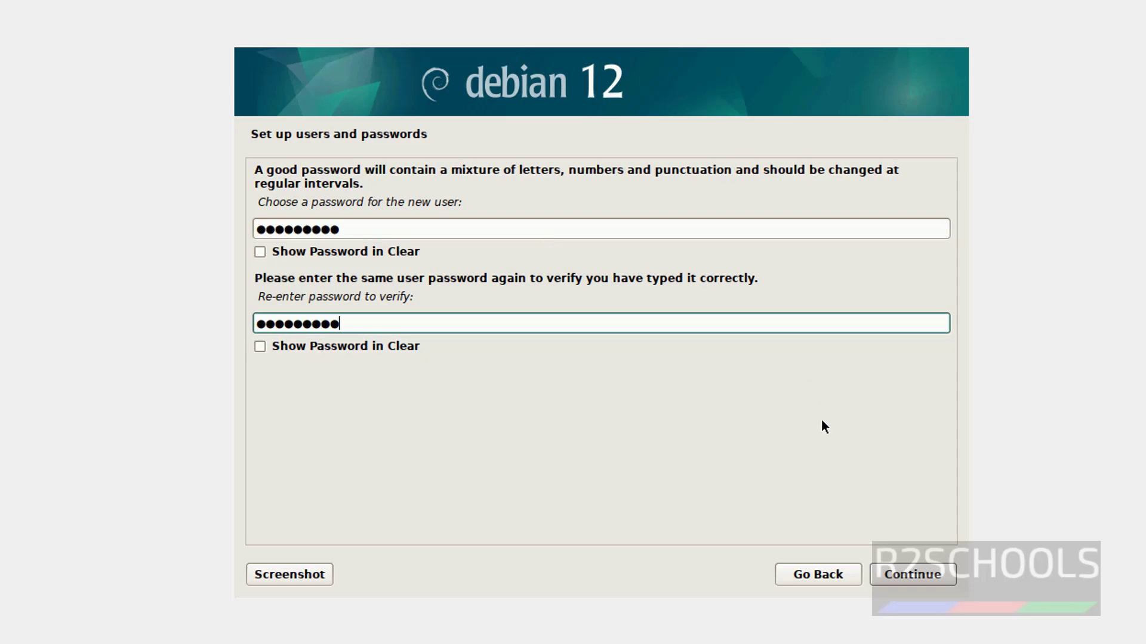
pyautogui.click(907, 574)
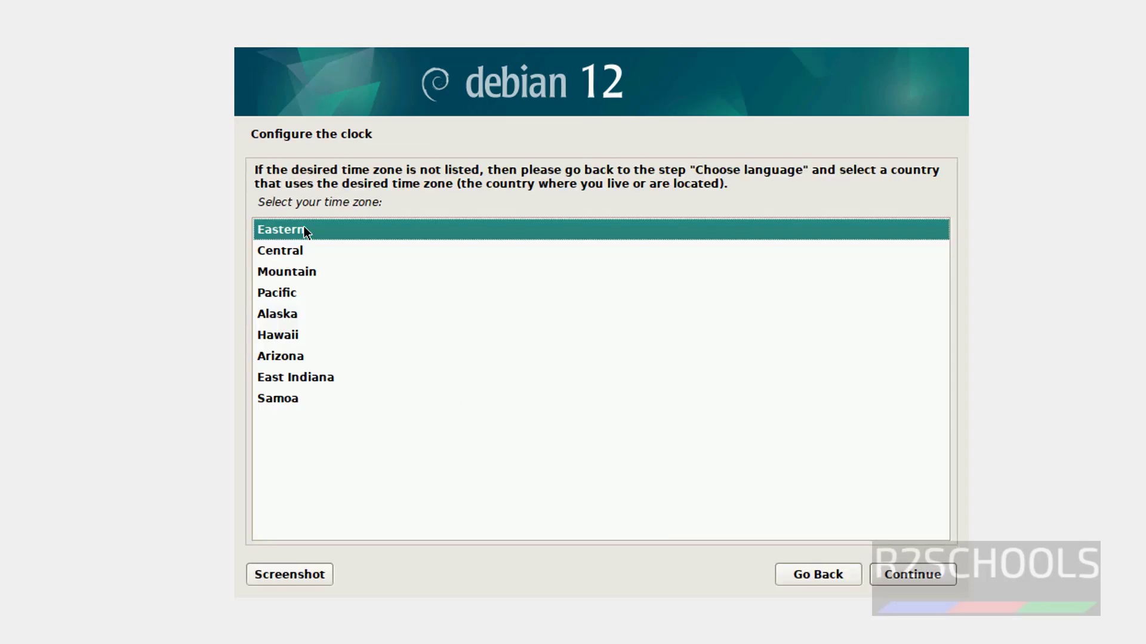
# Accept Eastern as the clock's time zone.
pyautogui.click(892, 566)
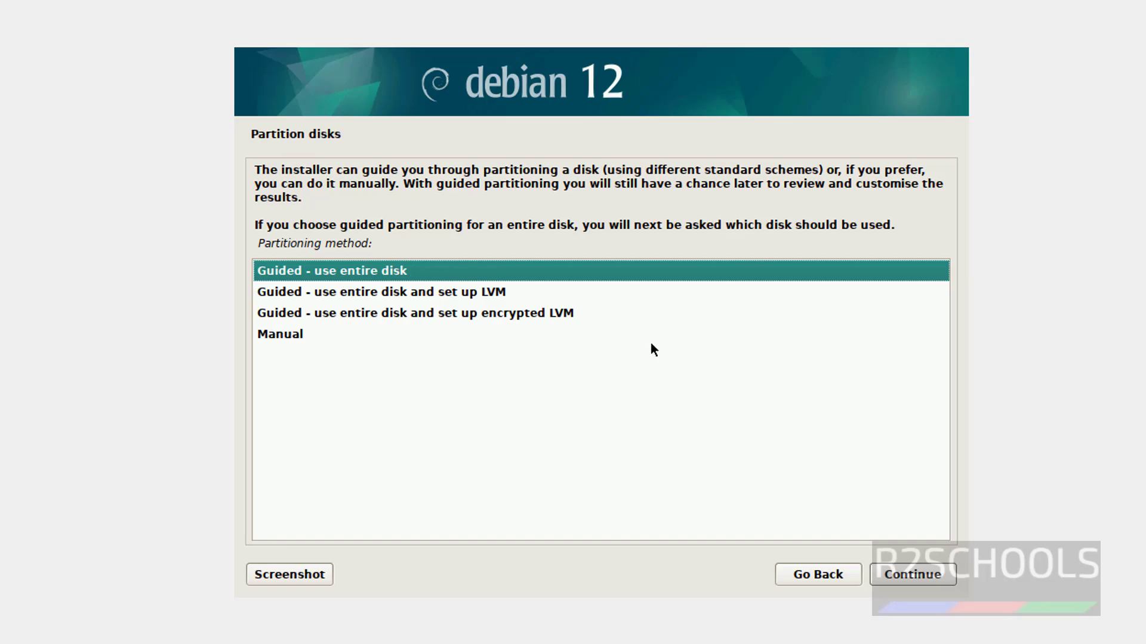
# Guided-partition the entire 107.4 GB VBOX HARDDISK with the proposed scheme and confirm writing changes.
pyautogui.click(925, 575)
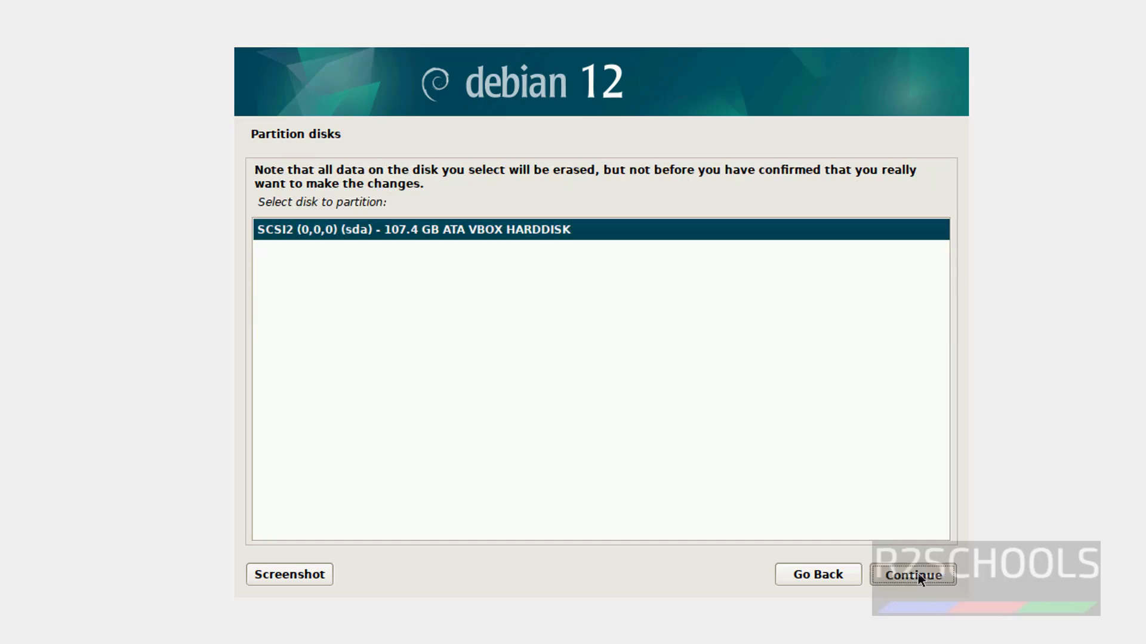
pyautogui.click(918, 575)
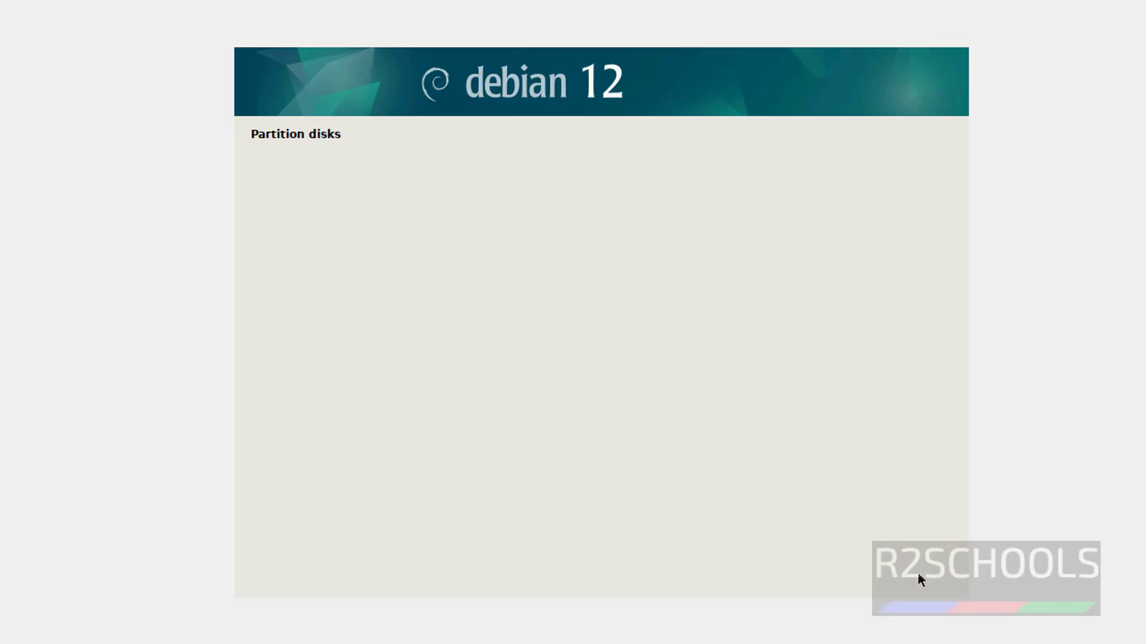
pyautogui.click(909, 575)
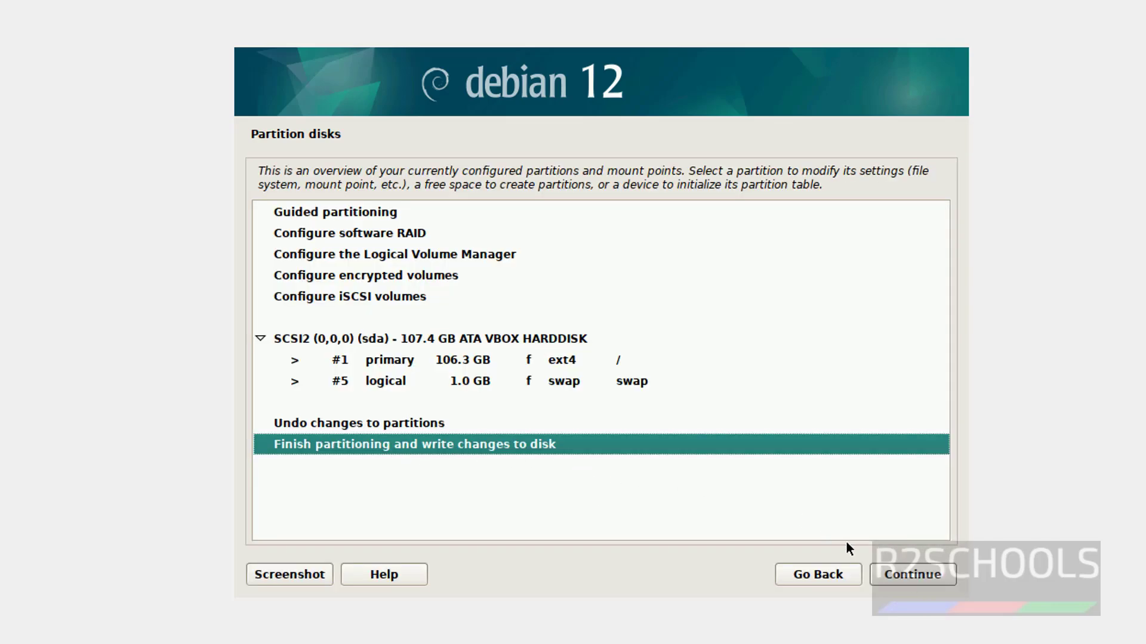
pyautogui.click(911, 574)
pyautogui.click(282, 349)
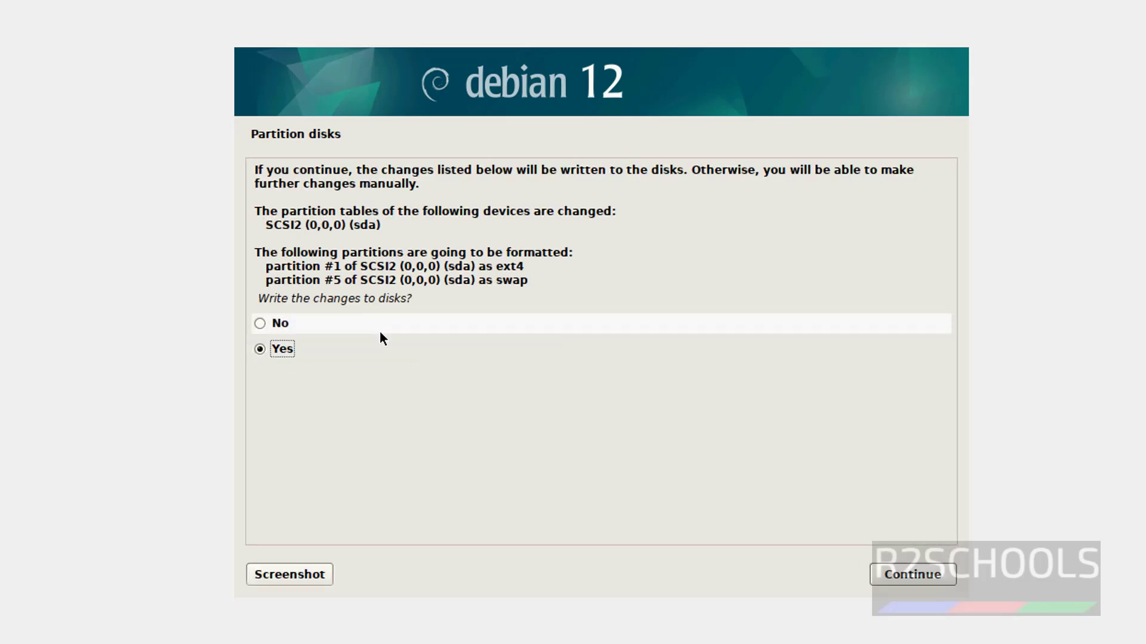
pyautogui.click(909, 576)
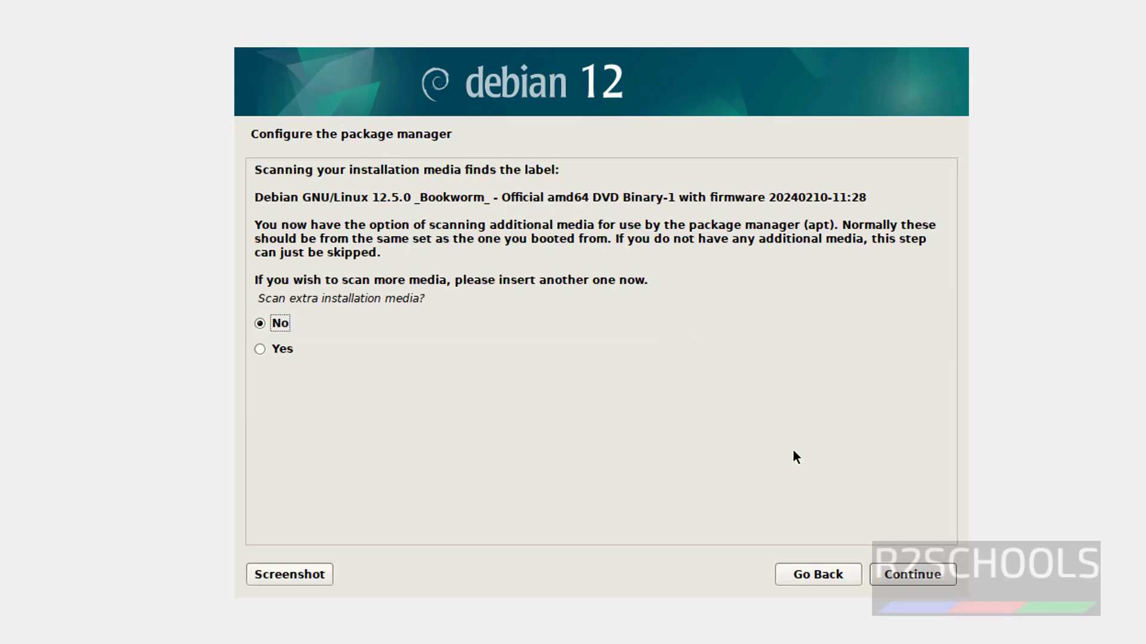
# Answer No to scanning extra media, skip the network mirror, and decline the popularity-contest survey.
pyautogui.click(908, 577)
pyautogui.click(904, 572)
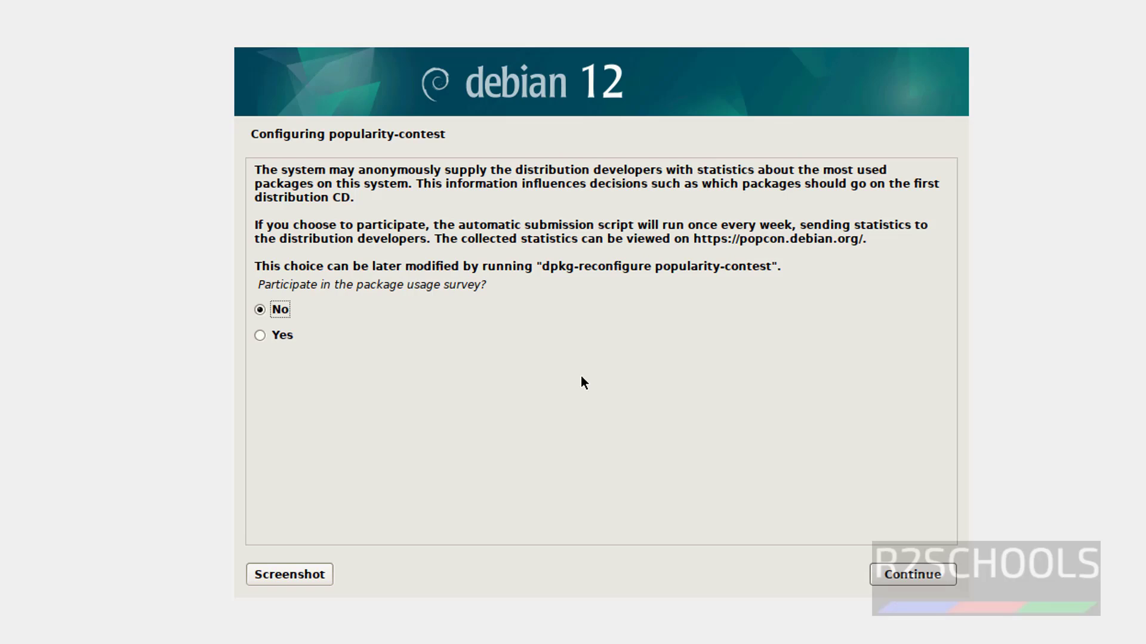
pyautogui.click(907, 576)
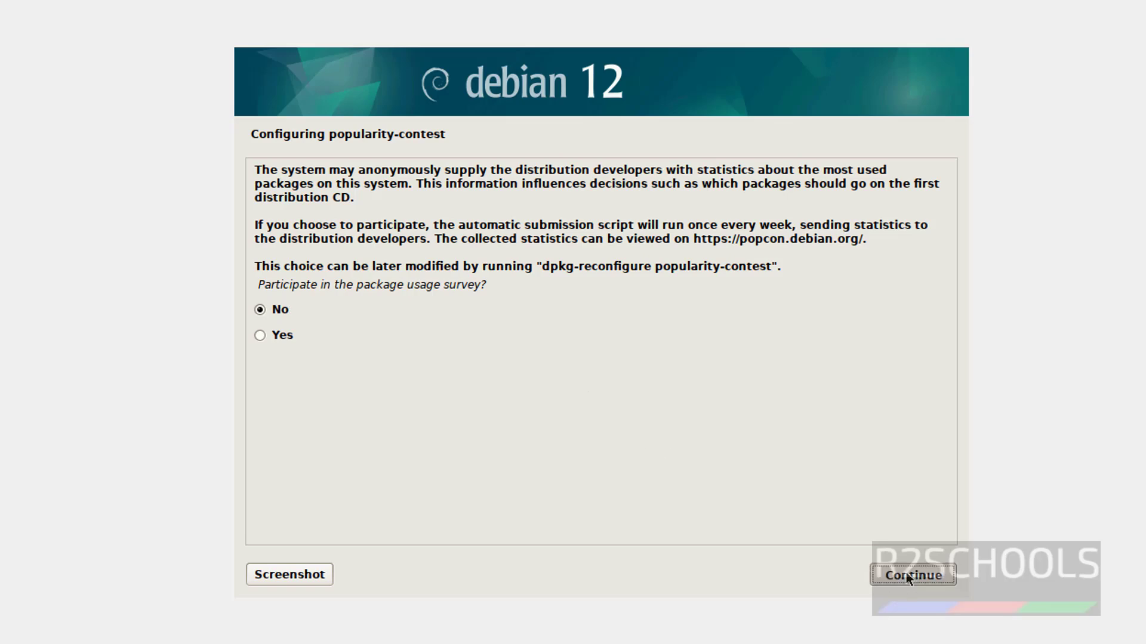